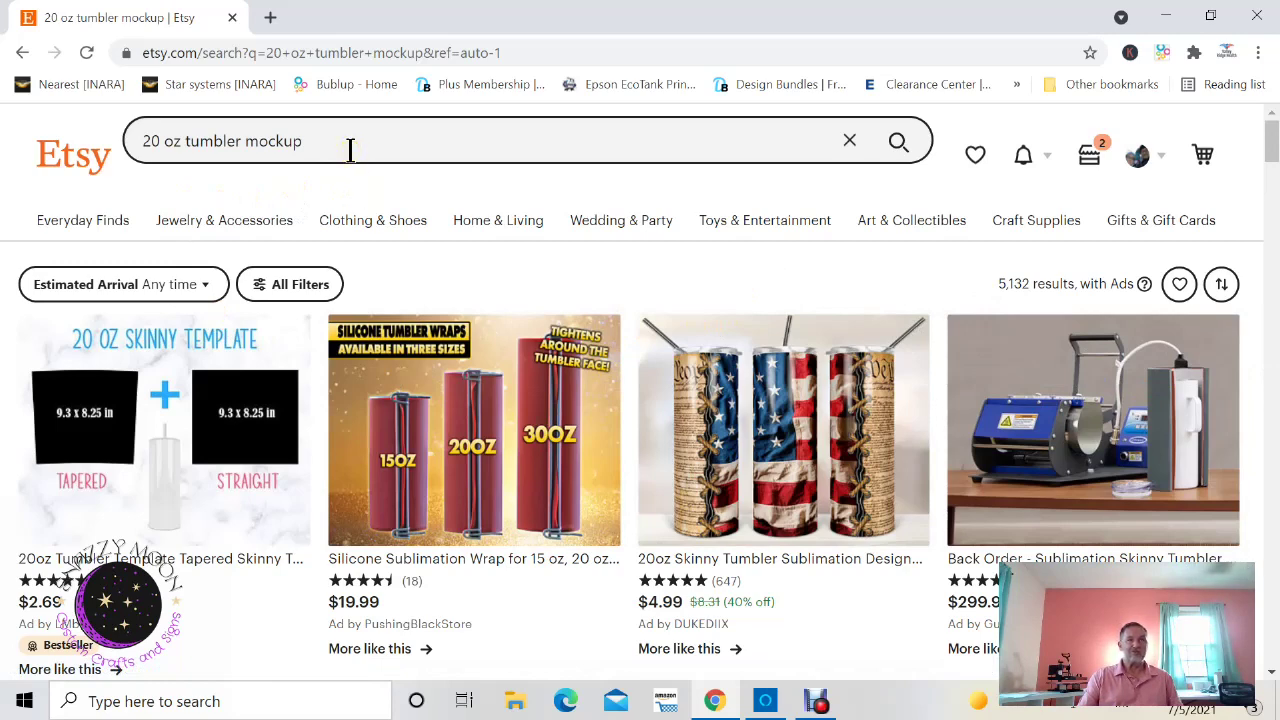
Step: Scroll down through the 5,132 Etsy results for '20 oz tumbler mockup'
scroll(357, 149, down, 1)
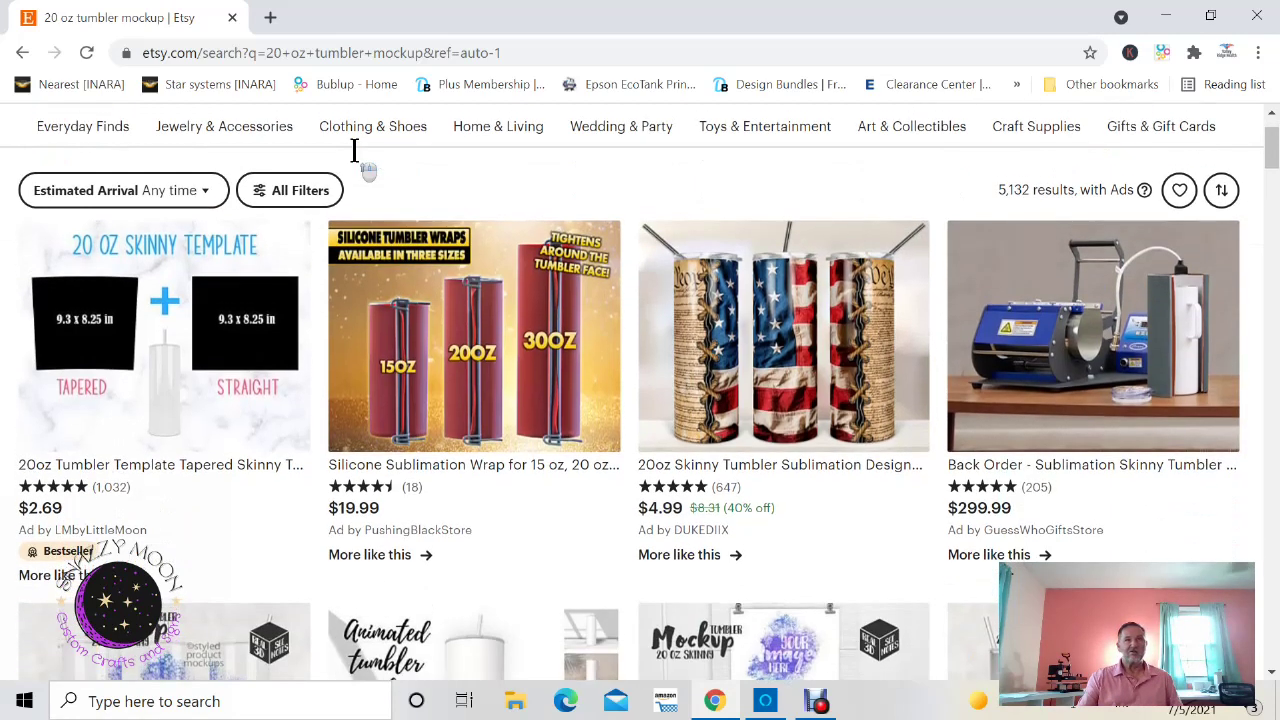
Step: Open DanaMocks' 'Tumbler Mockup Dye sublimation 20 oz' listing ($3.50) in a new tab and review it
scroll(357, 145, up, 1)
click(399, 140)
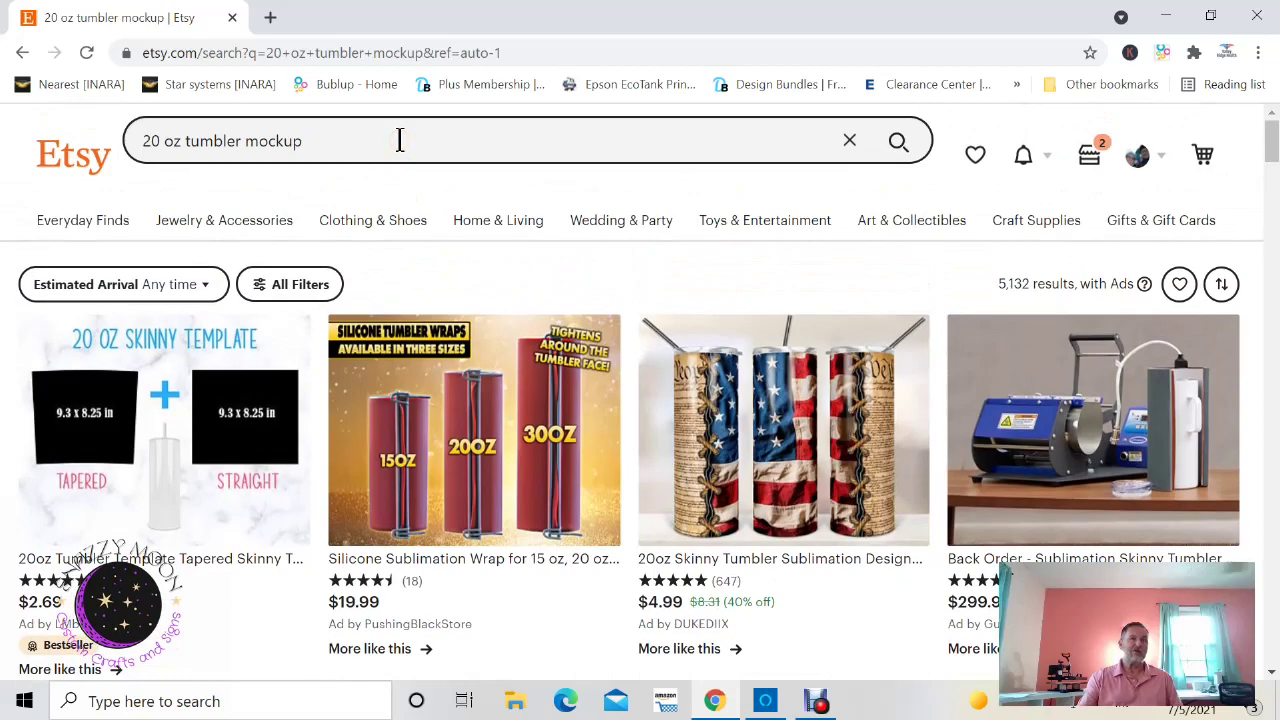
scroll(399, 140, down, 3)
scroll(399, 140, down, 9)
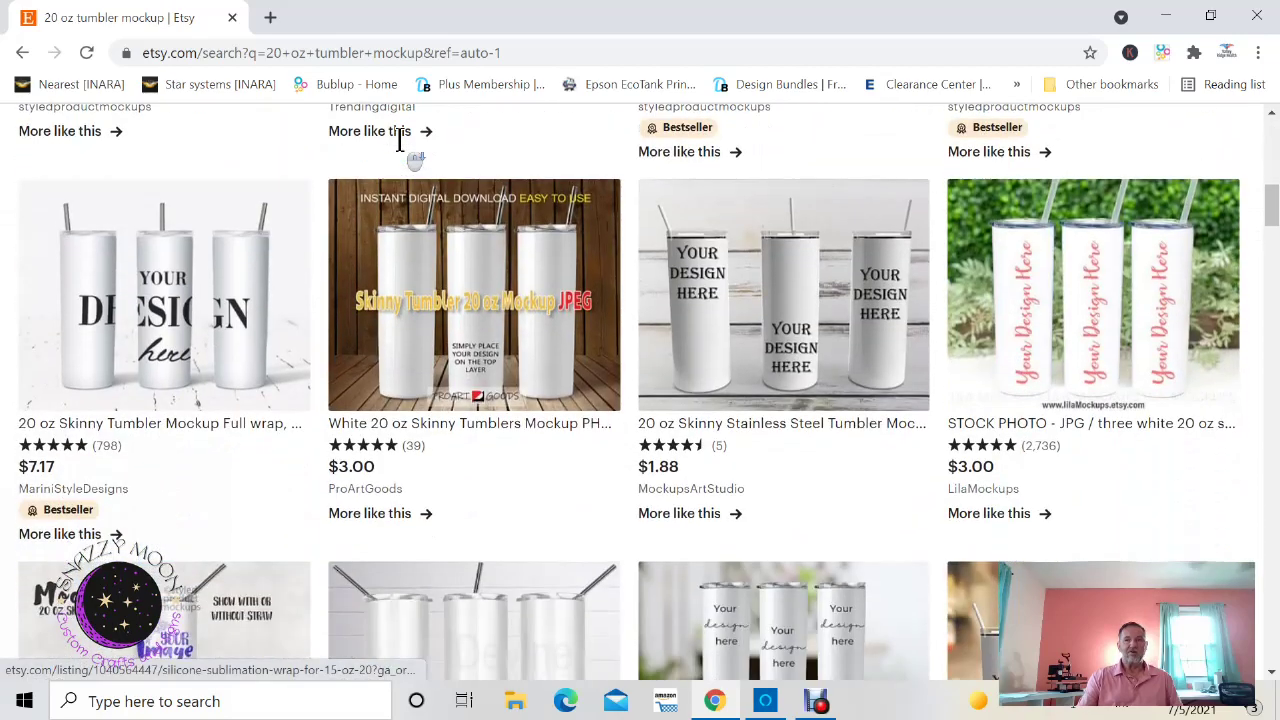
scroll(399, 140, down, 1)
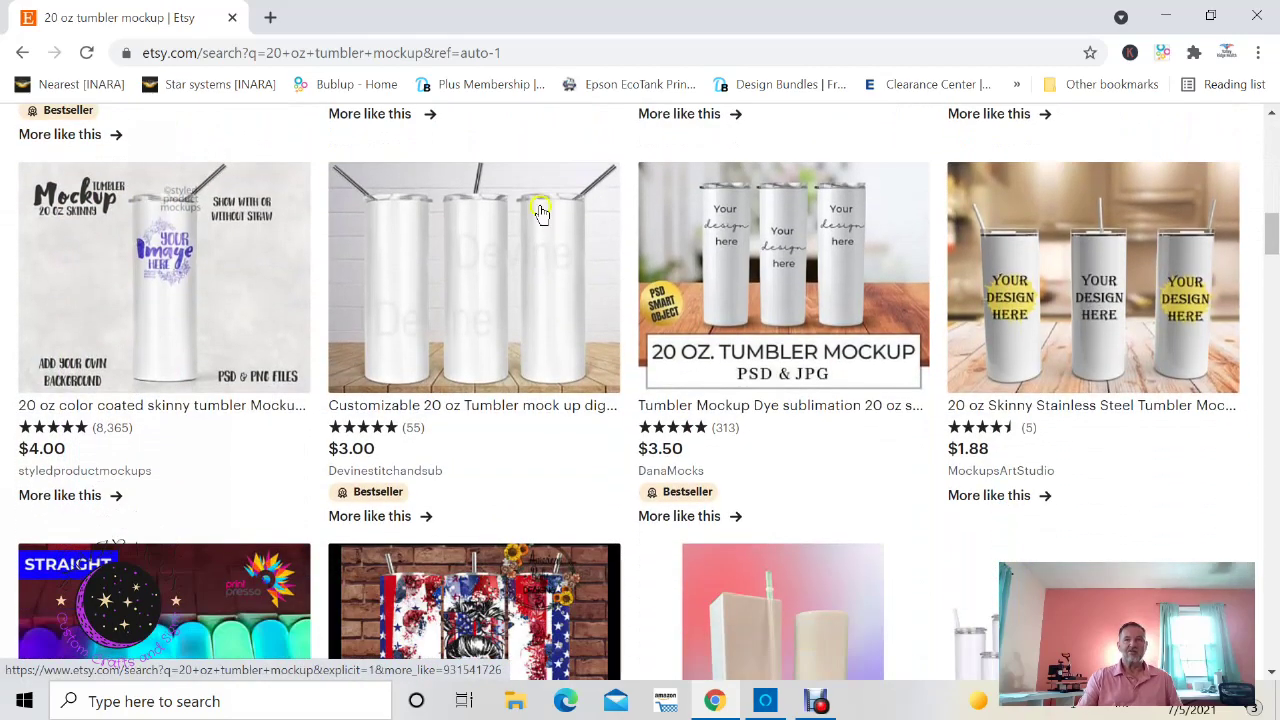
click(797, 283)
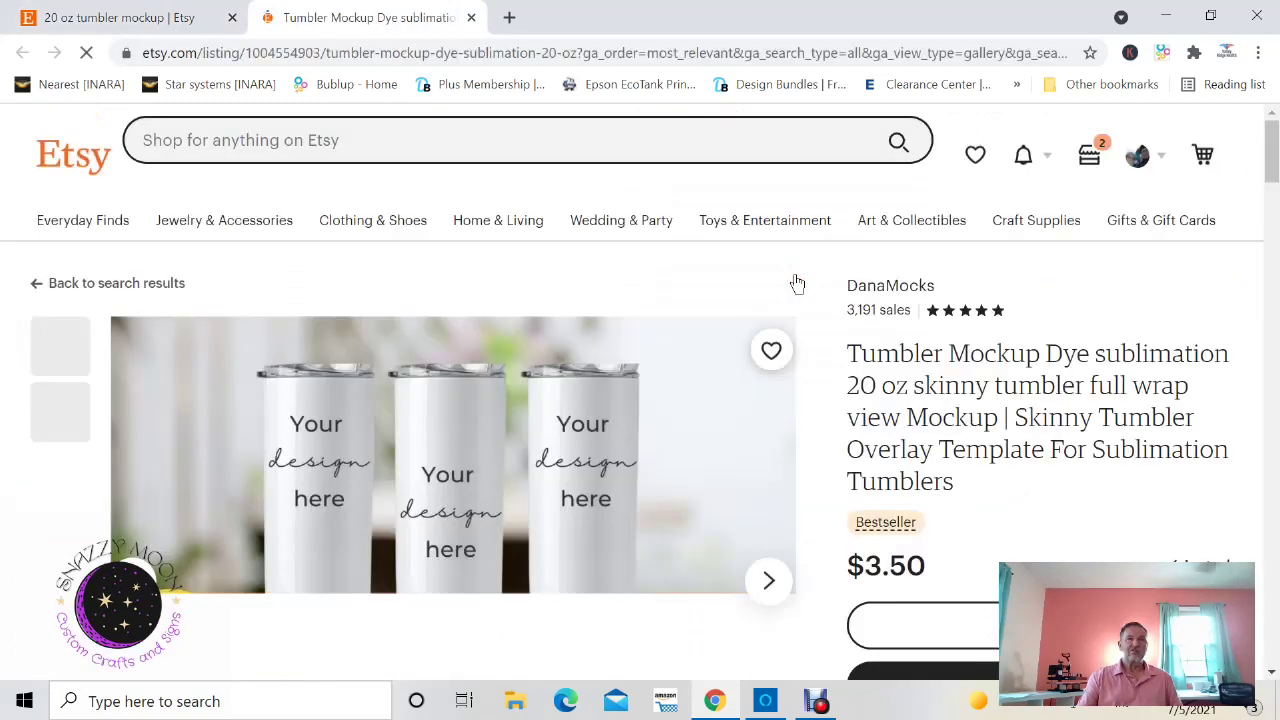
scroll(371, 330, down, 3)
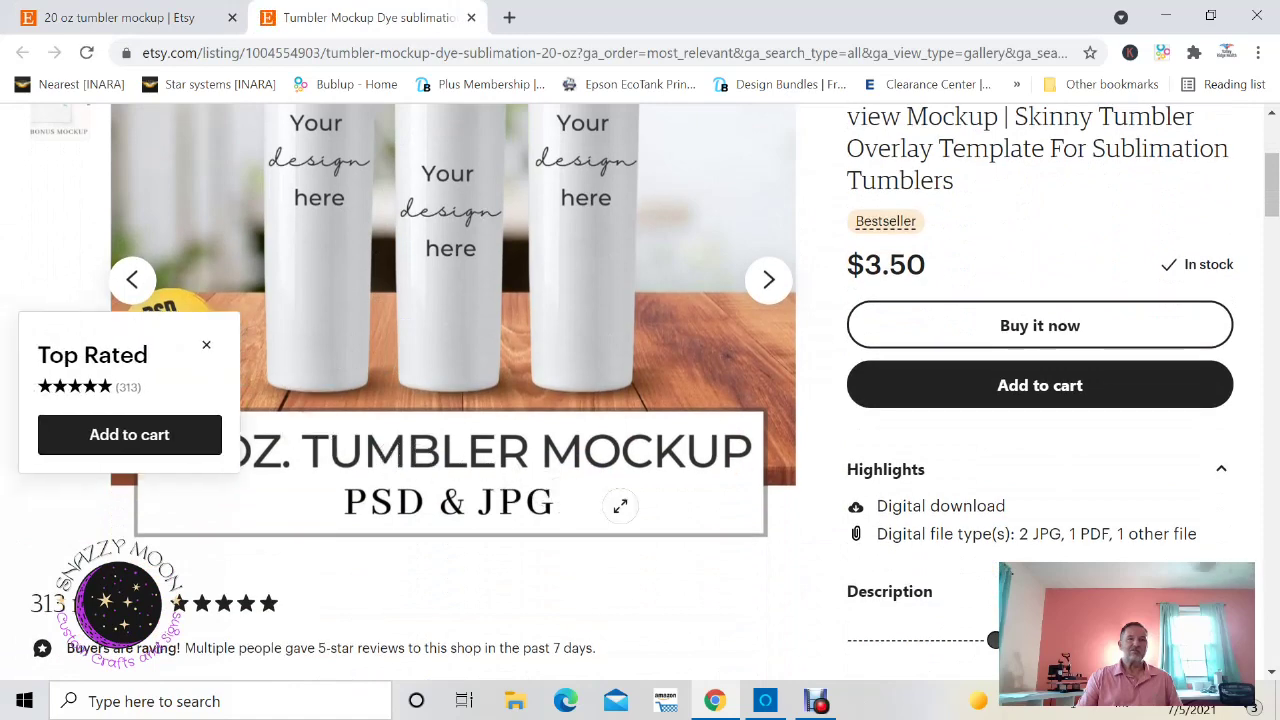
scroll(585, 568, down, 2)
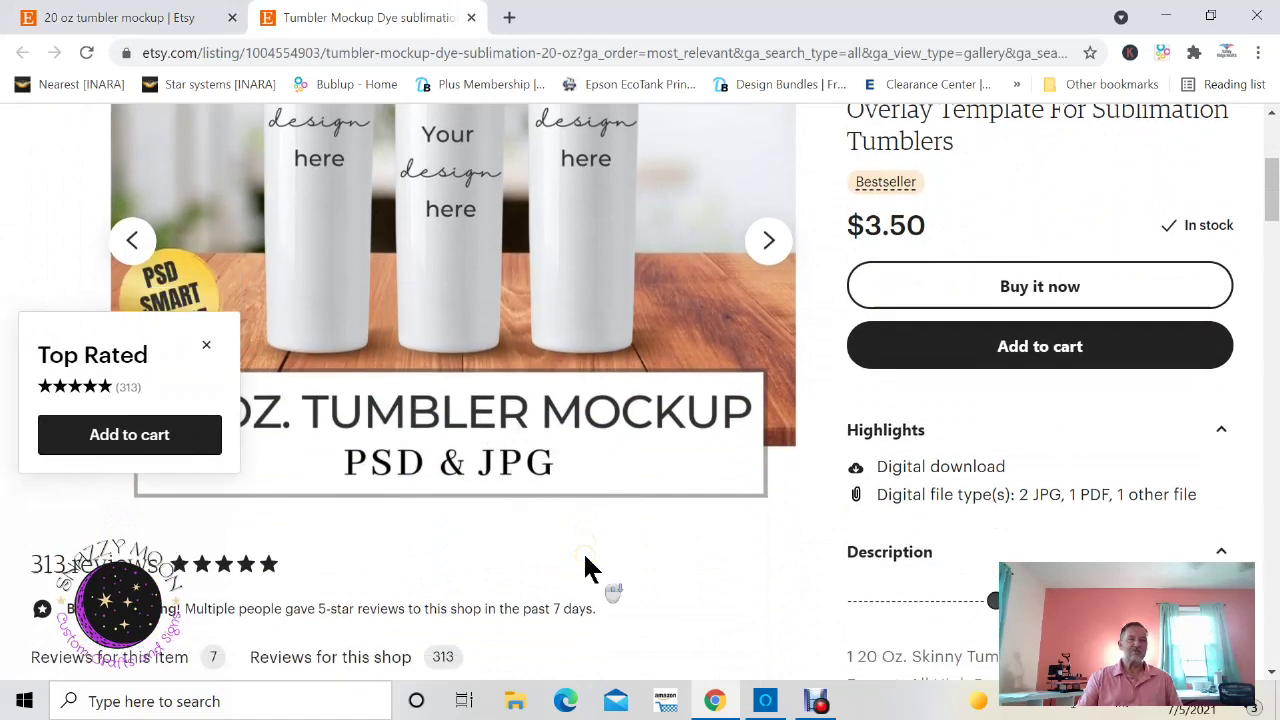
scroll(354, 586, up, 5)
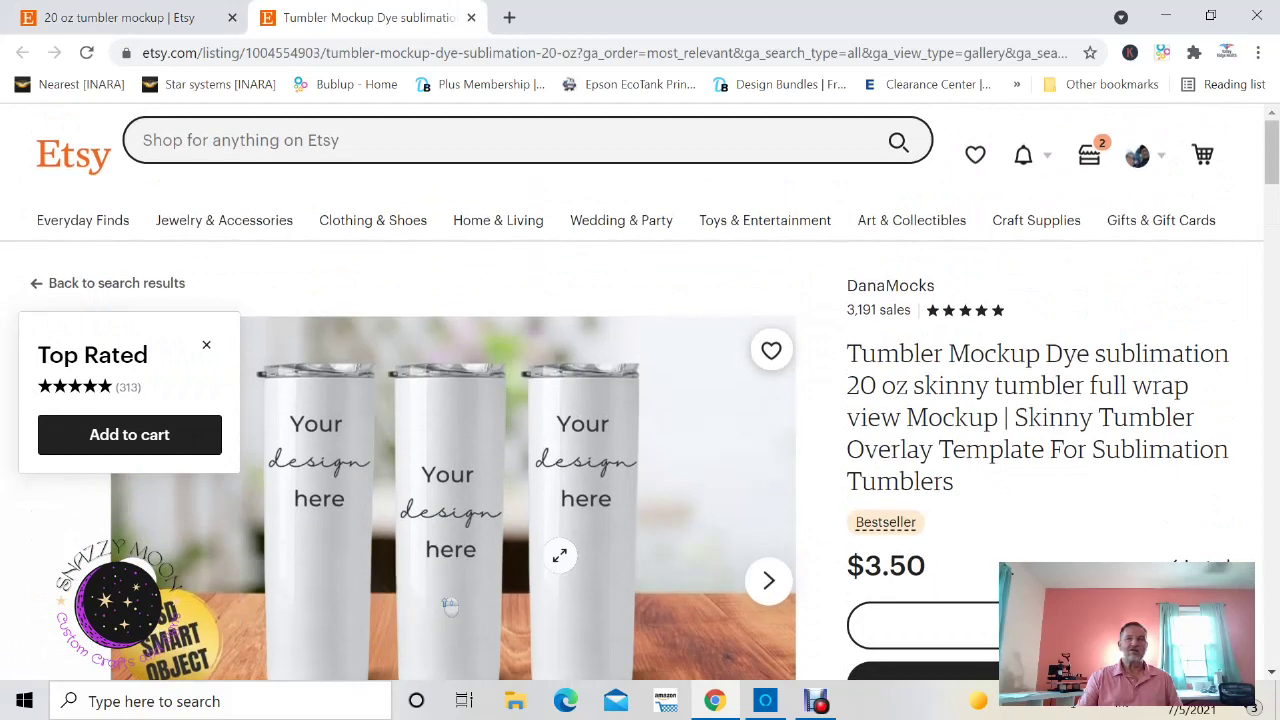
scroll(689, 479, down, 1)
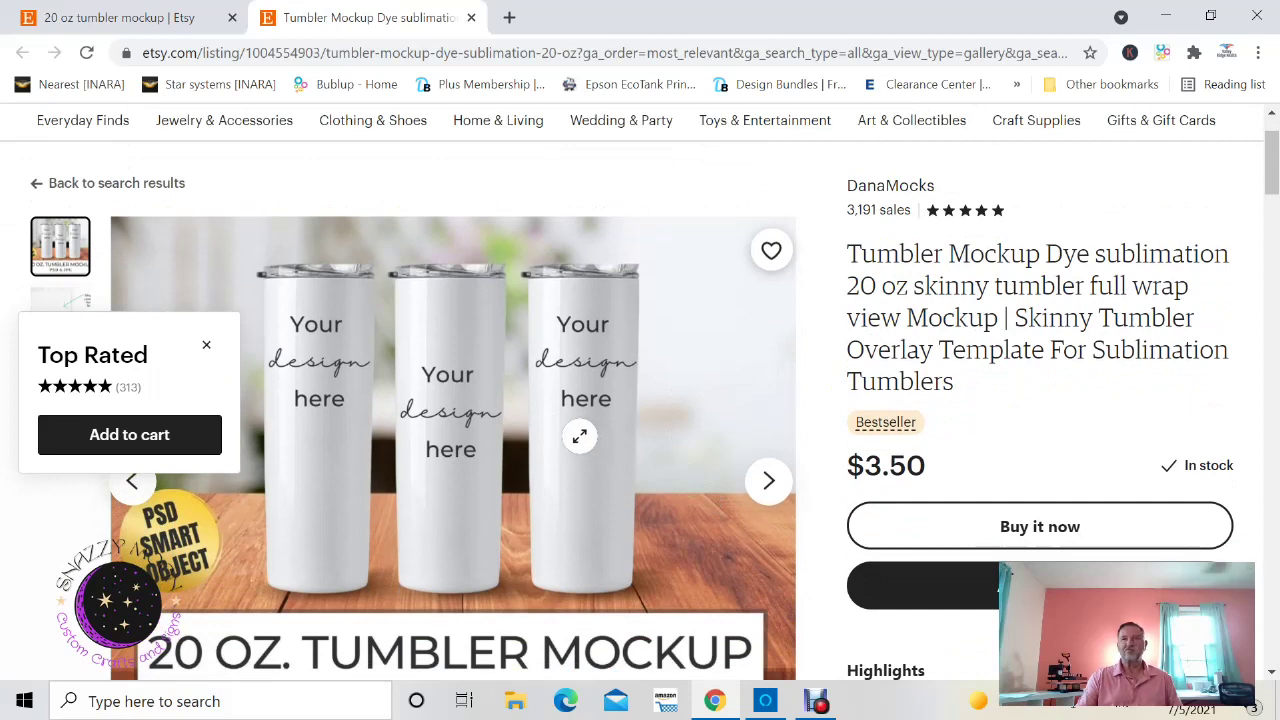
scroll(580, 436, up, 1)
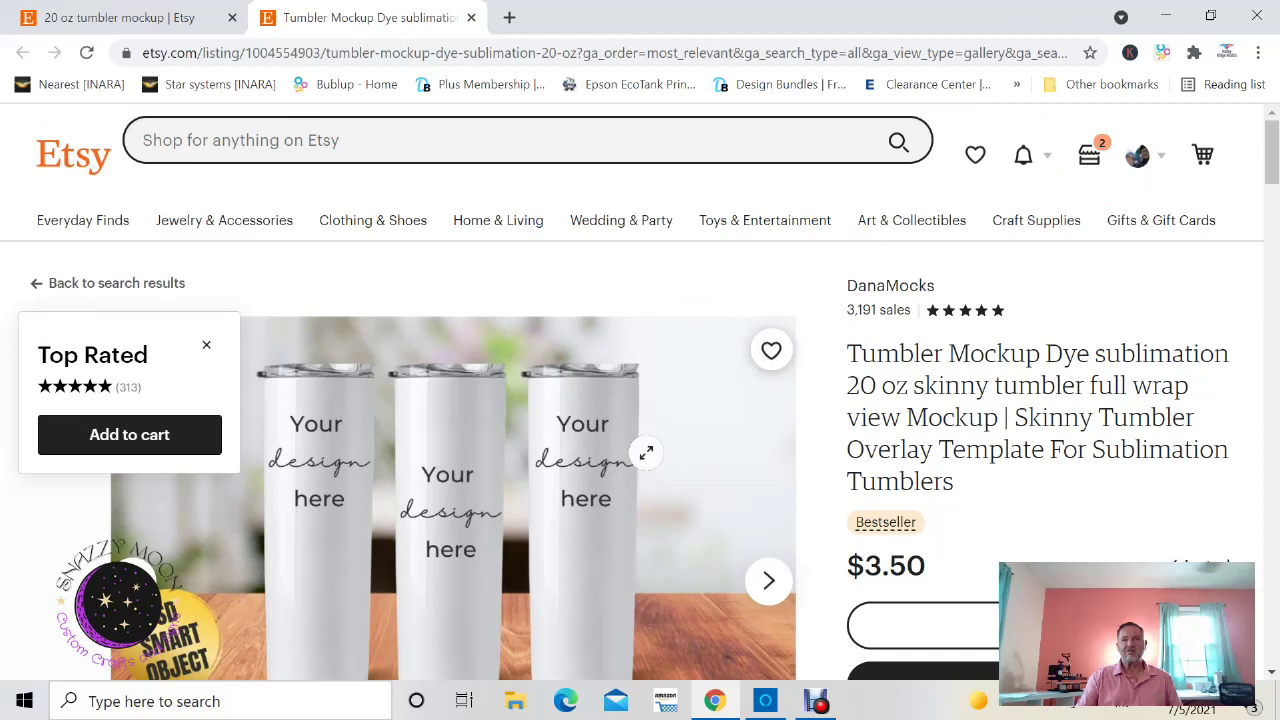
Step: Go to Purchases and reviews from the account menu and scroll to the DanaMocks order
click(1139, 160)
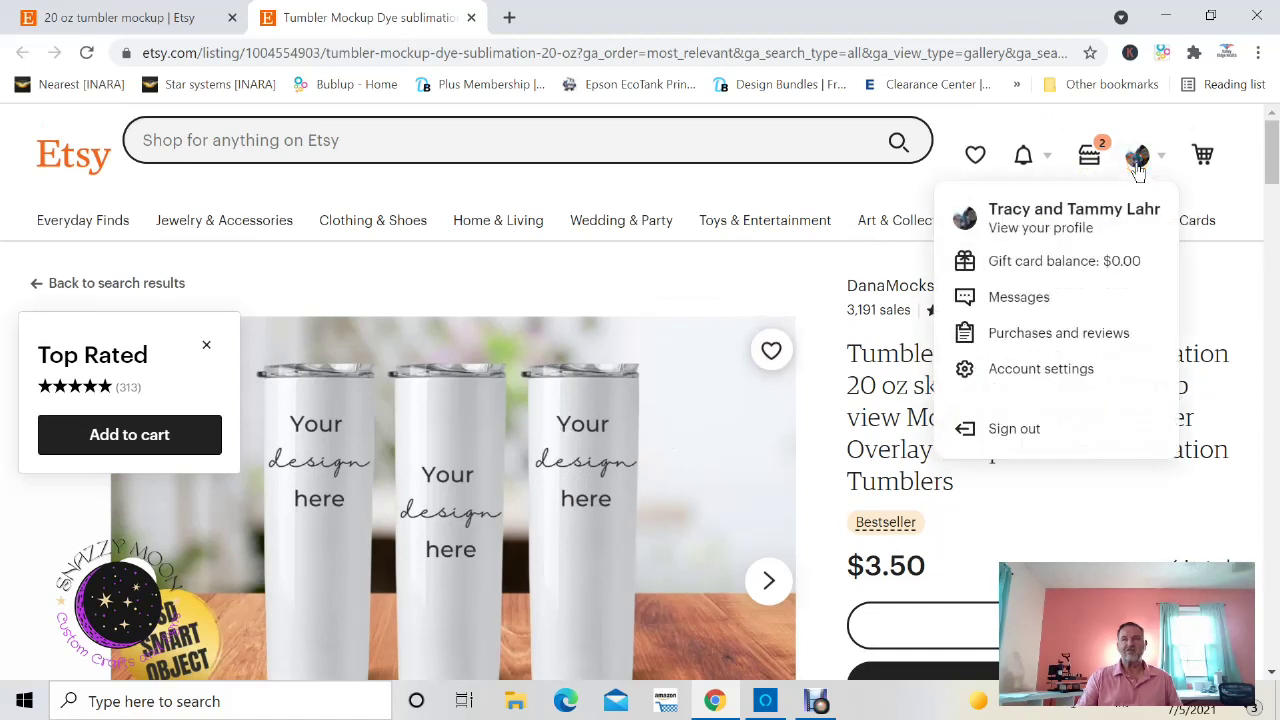
click(1058, 336)
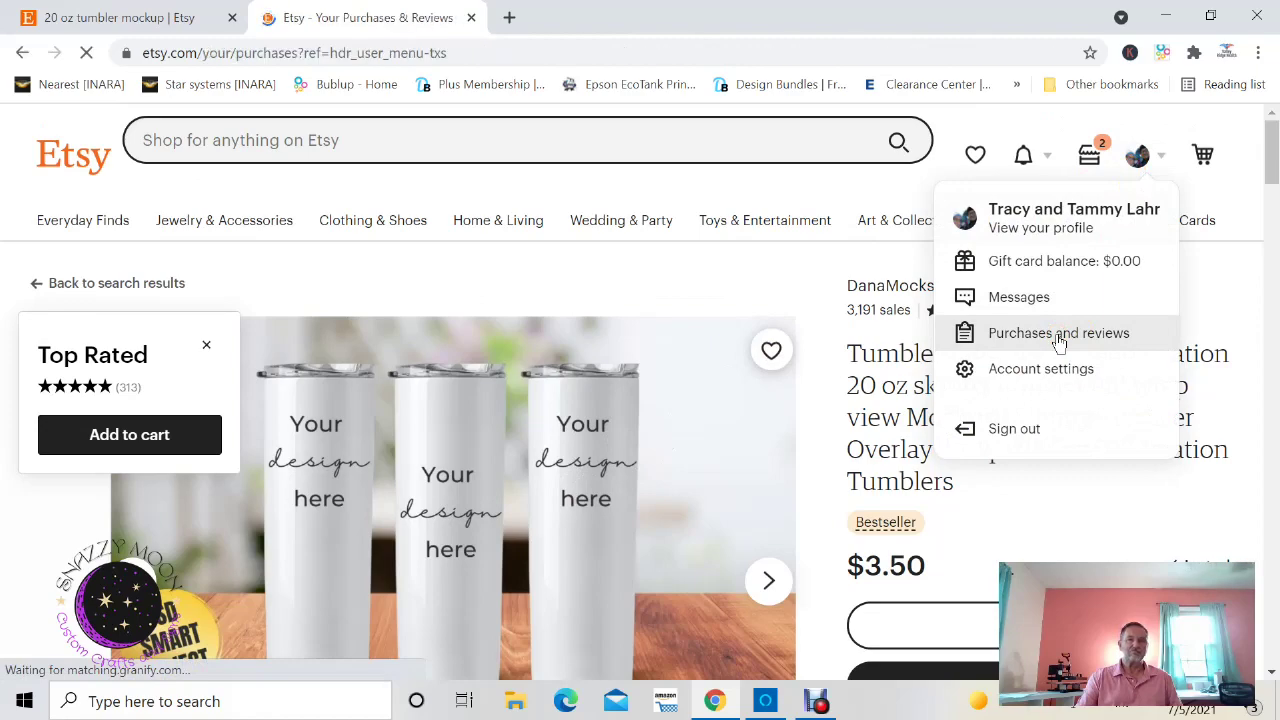
scroll(316, 568, down, 15)
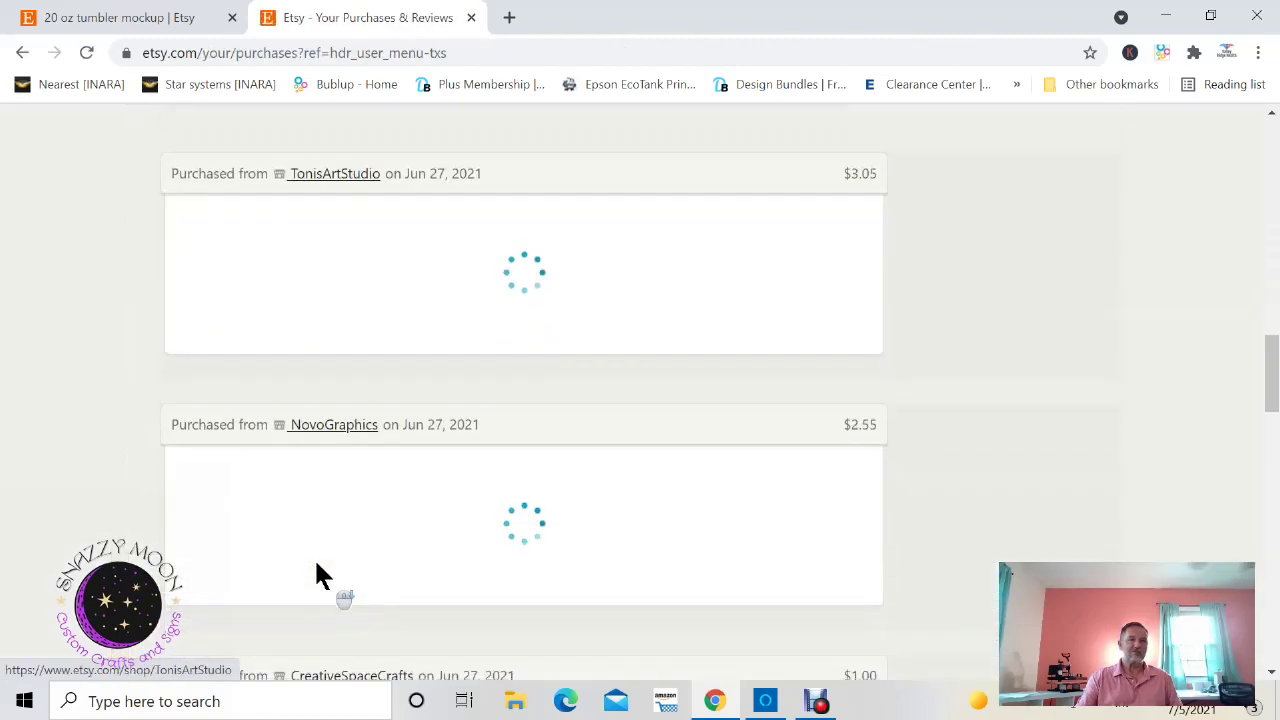
scroll(330, 570, down, 8)
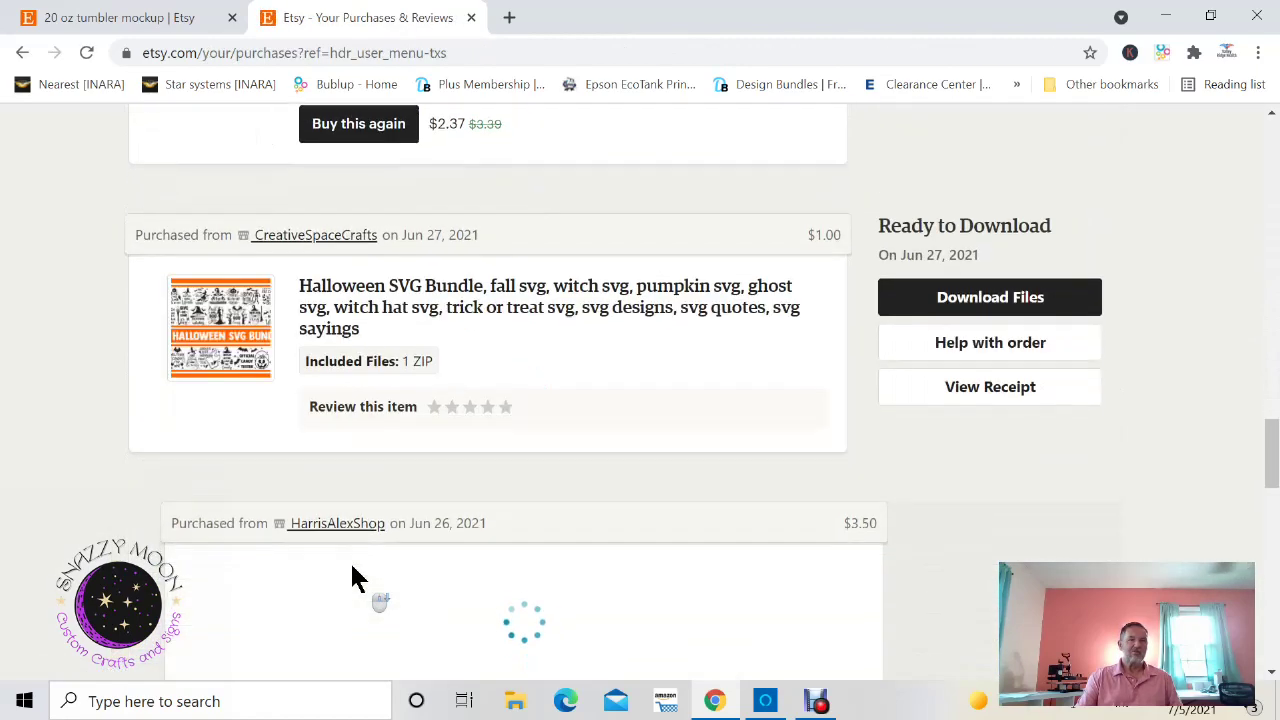
scroll(356, 578, down, 6)
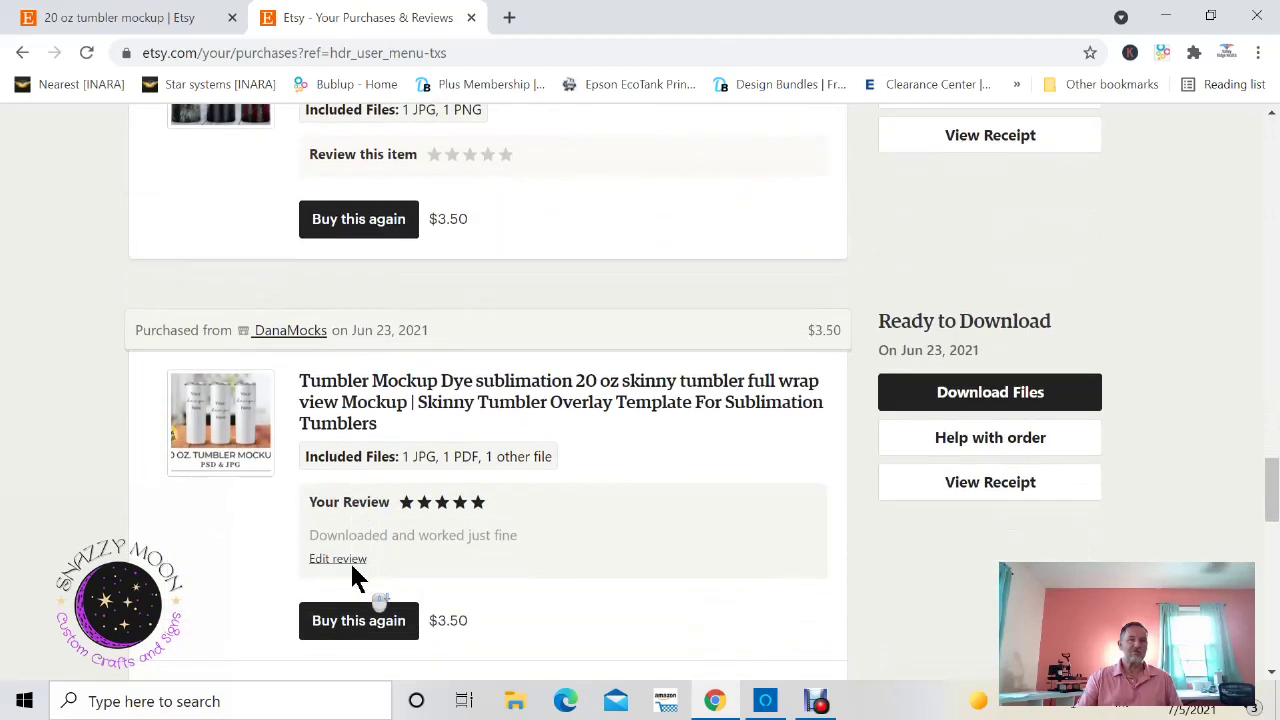
scroll(380, 560, down, 1)
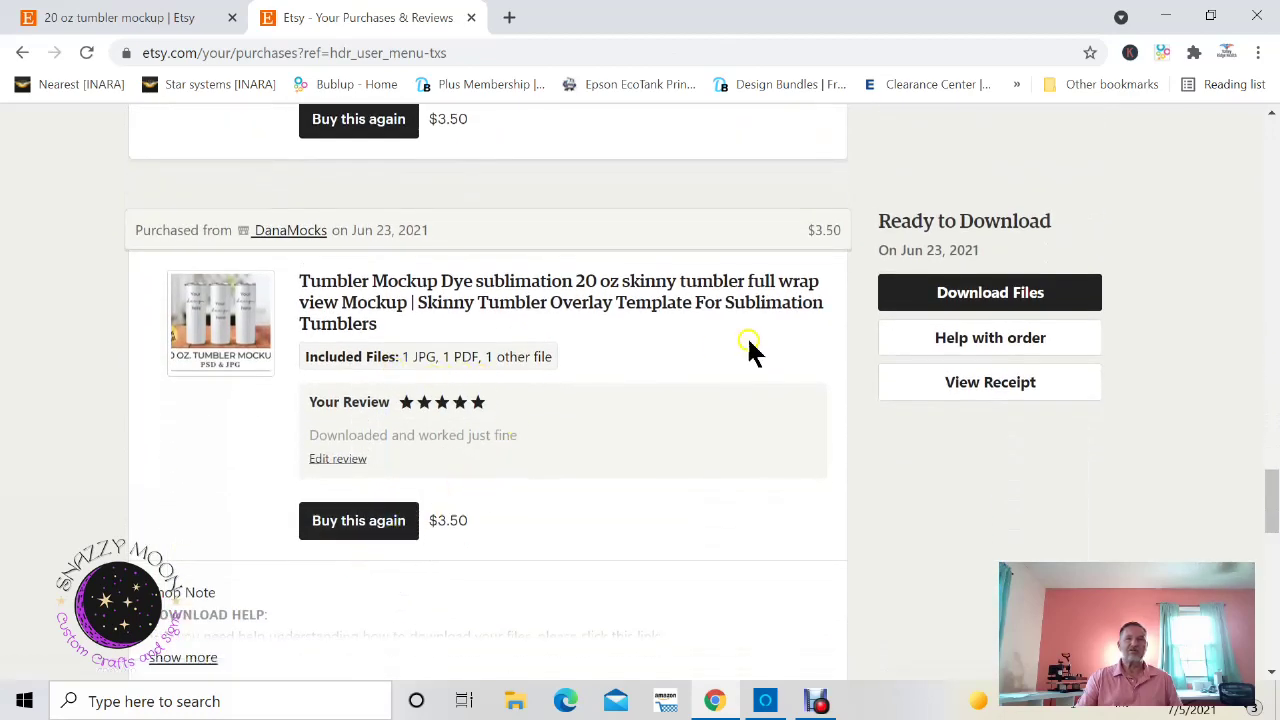
Step: Open the DanaMocks order's downloads, listing four files including TumblerMockup.psd and PhotoshopInstructions.pdf
click(957, 292)
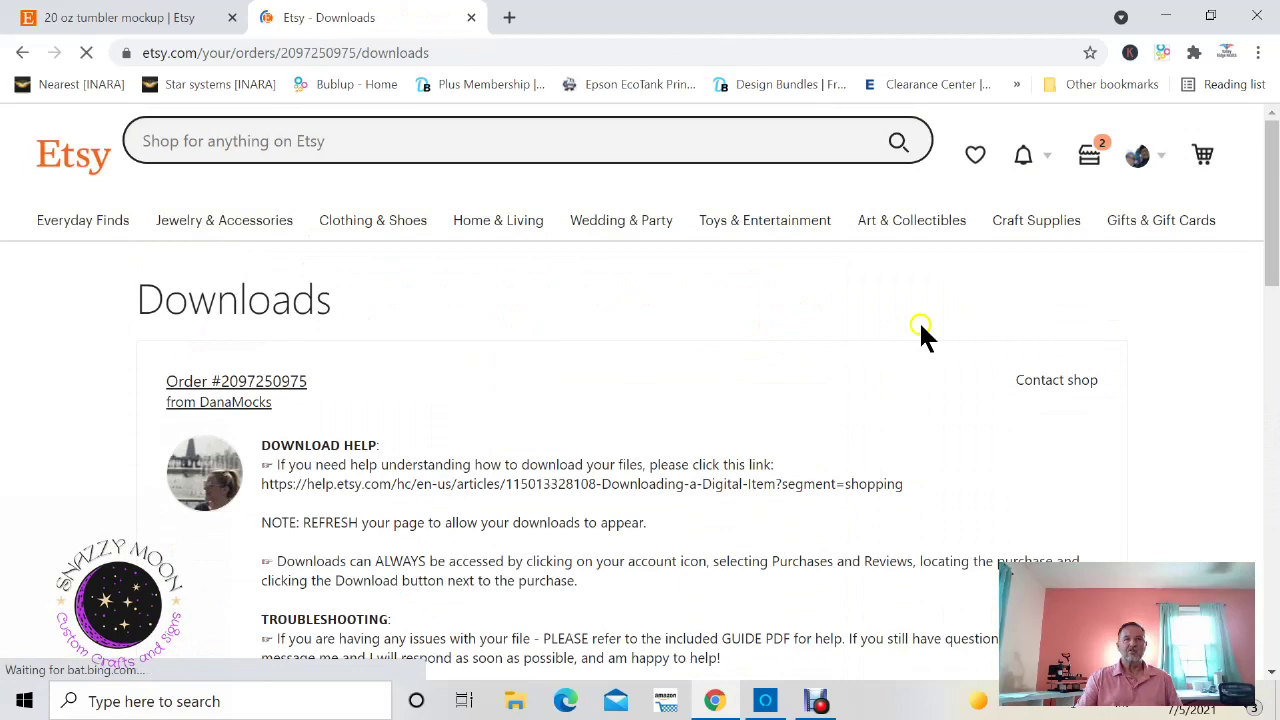
scroll(624, 396, down, 7)
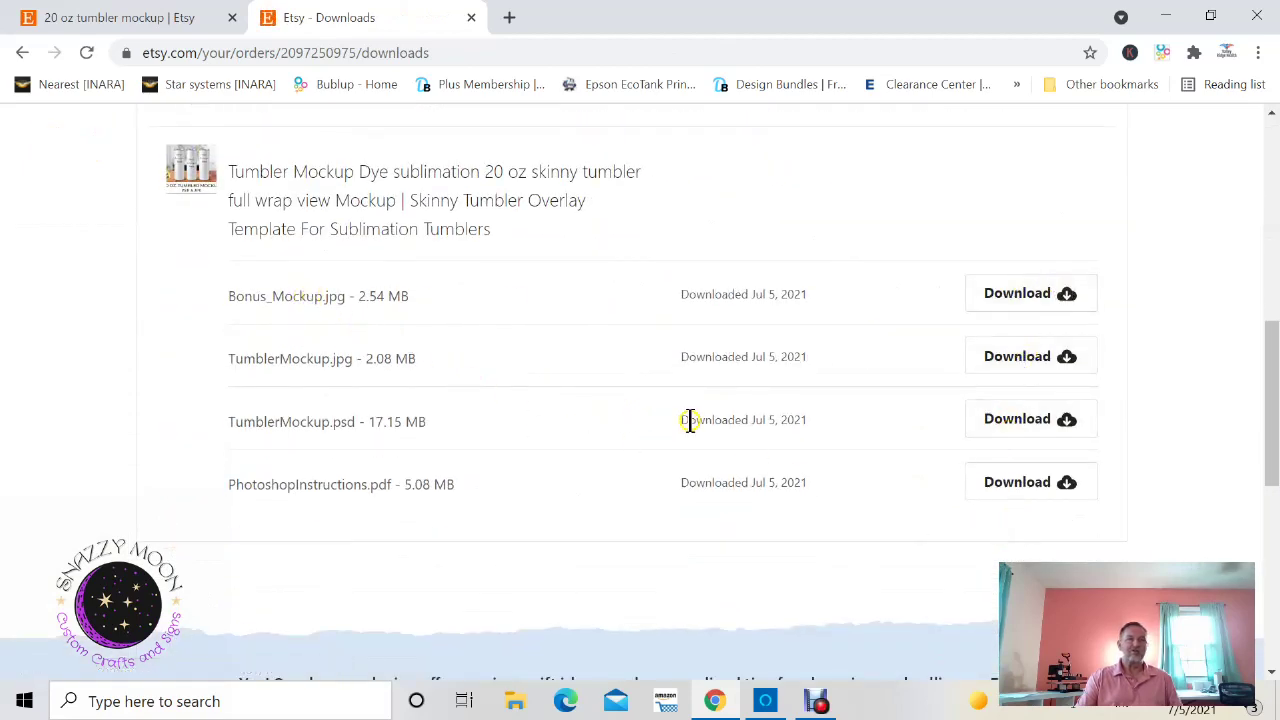
scroll(690, 420, up, 1)
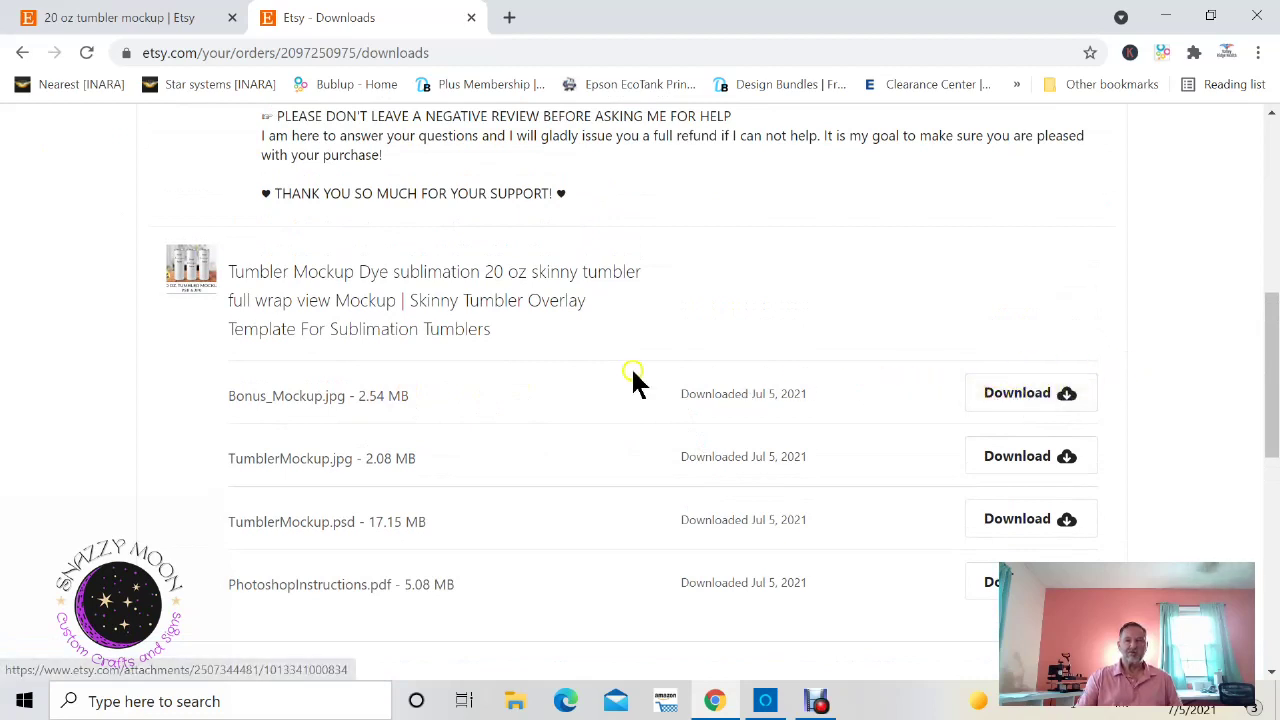
Step: Start downloading Bonus_Mockup.jpg and point the Save As dialog at Downloads
click(1019, 396)
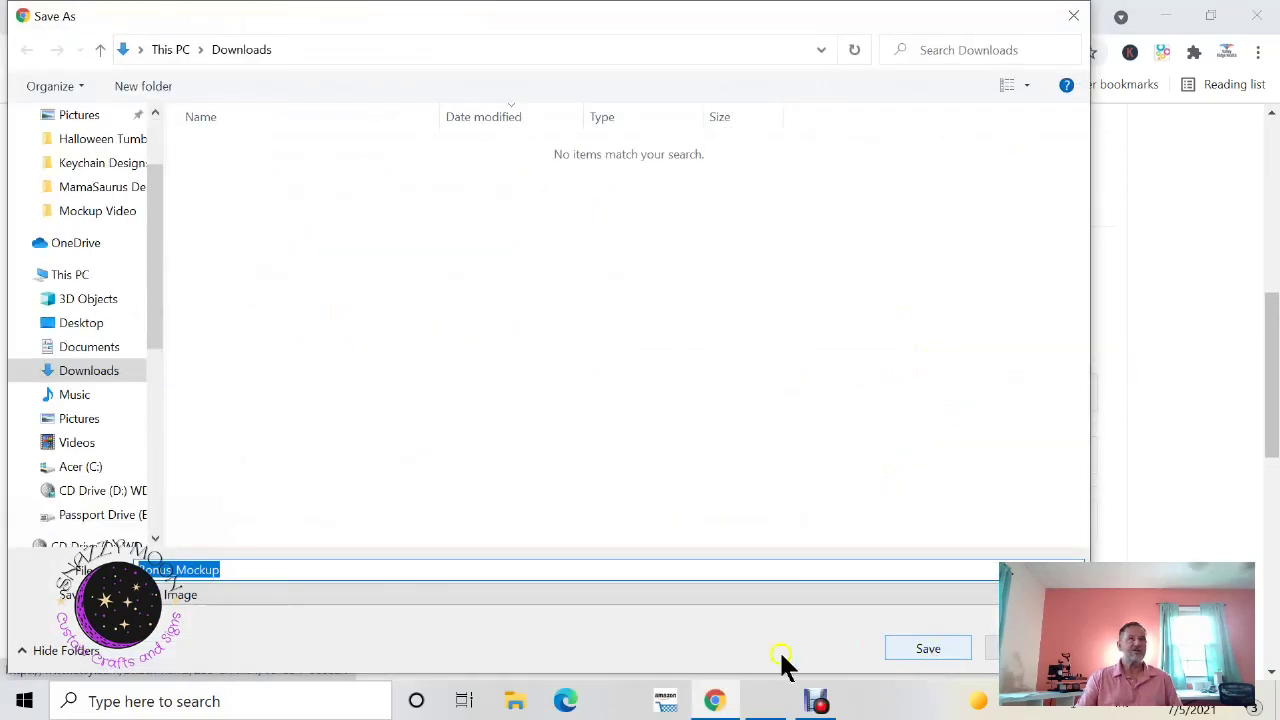
scroll(62, 375, up, 2)
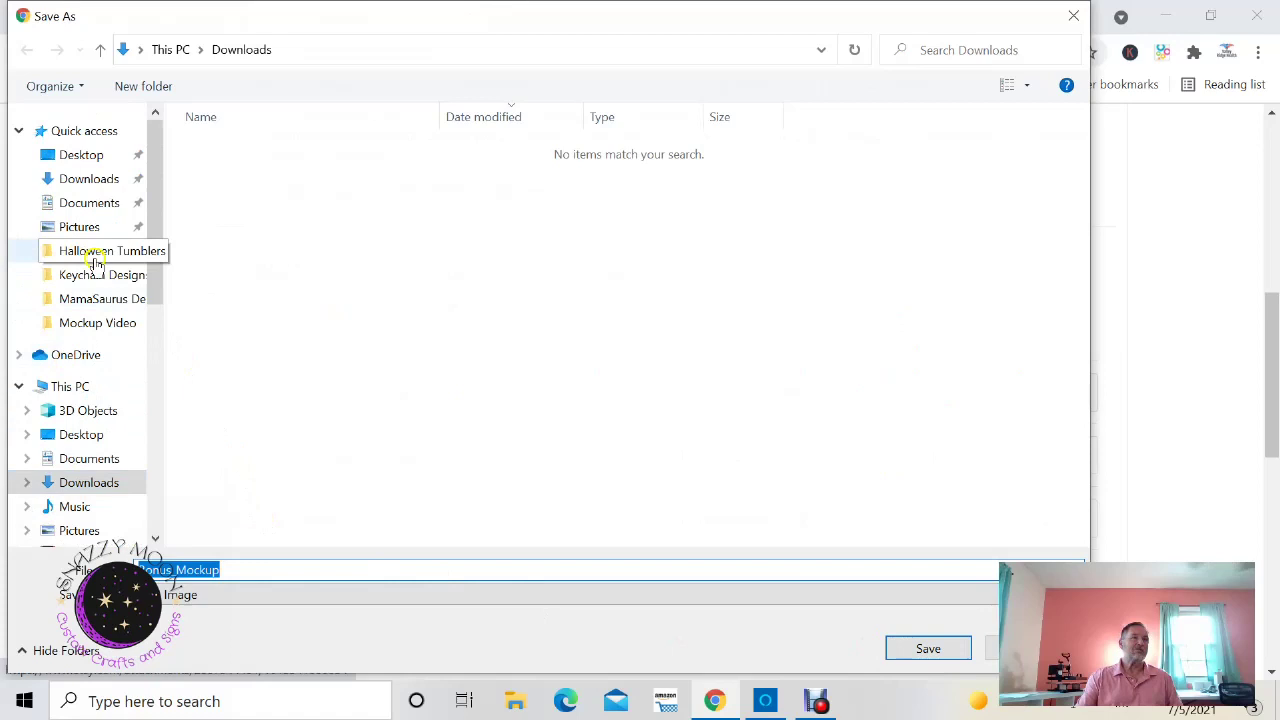
click(88, 203)
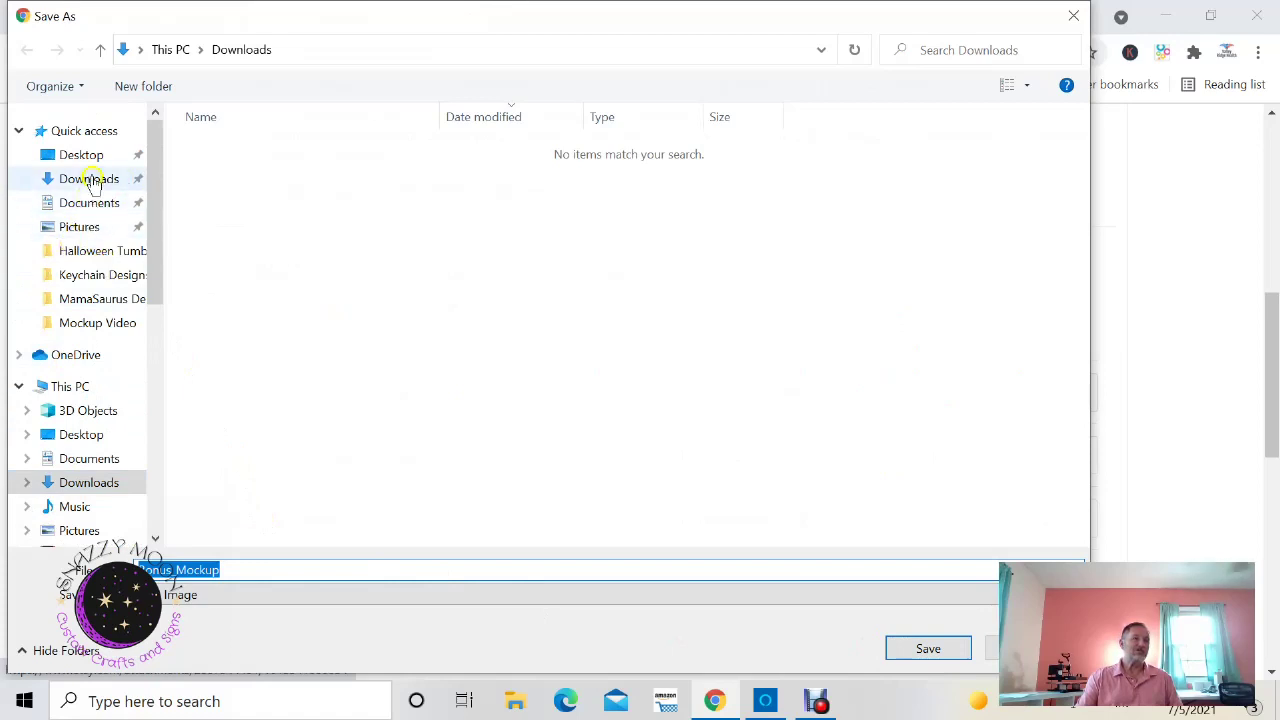
click(92, 184)
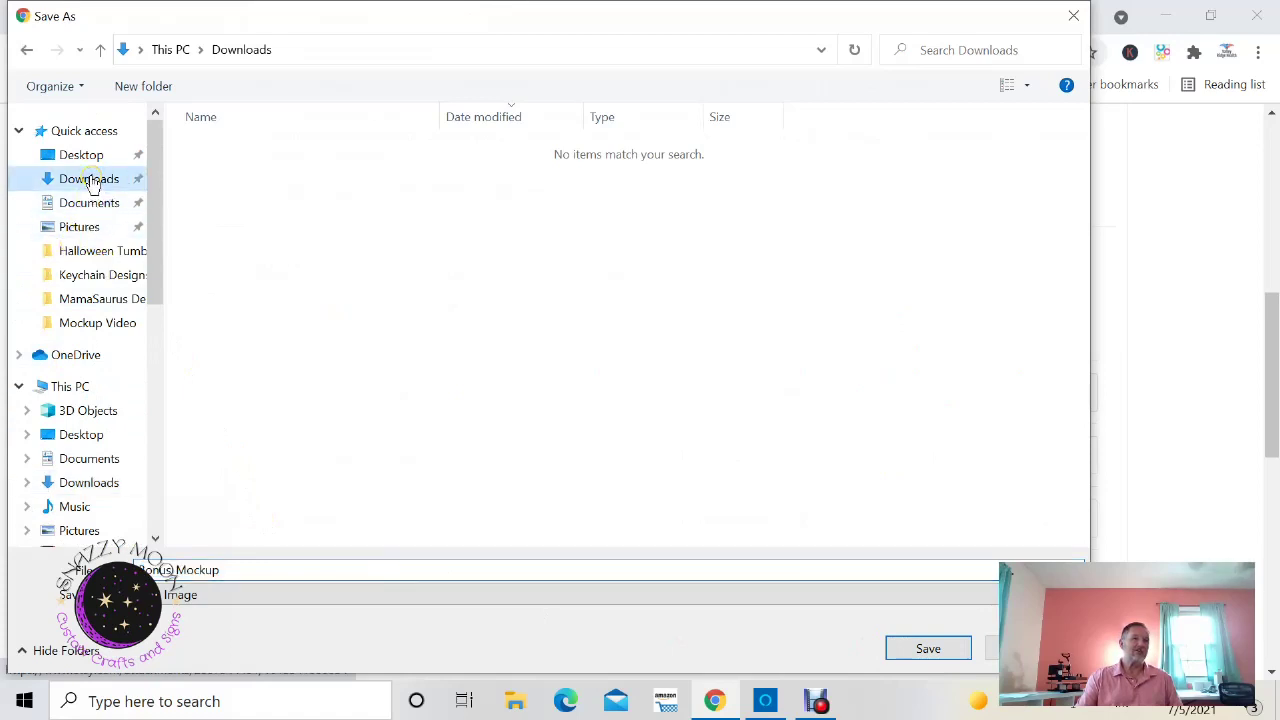
Step: Create a new folder named 'Mockup 20oz' in Downloads and open it
right_click(90, 180)
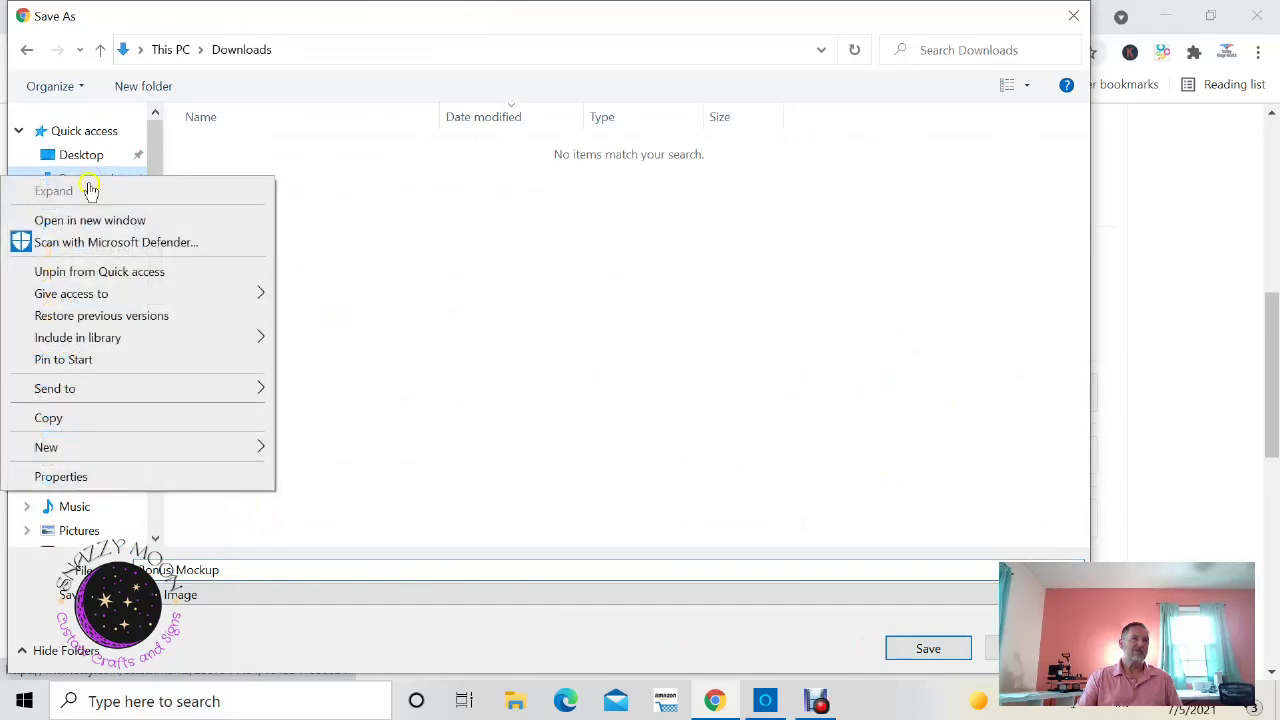
mouse_move(55, 449)
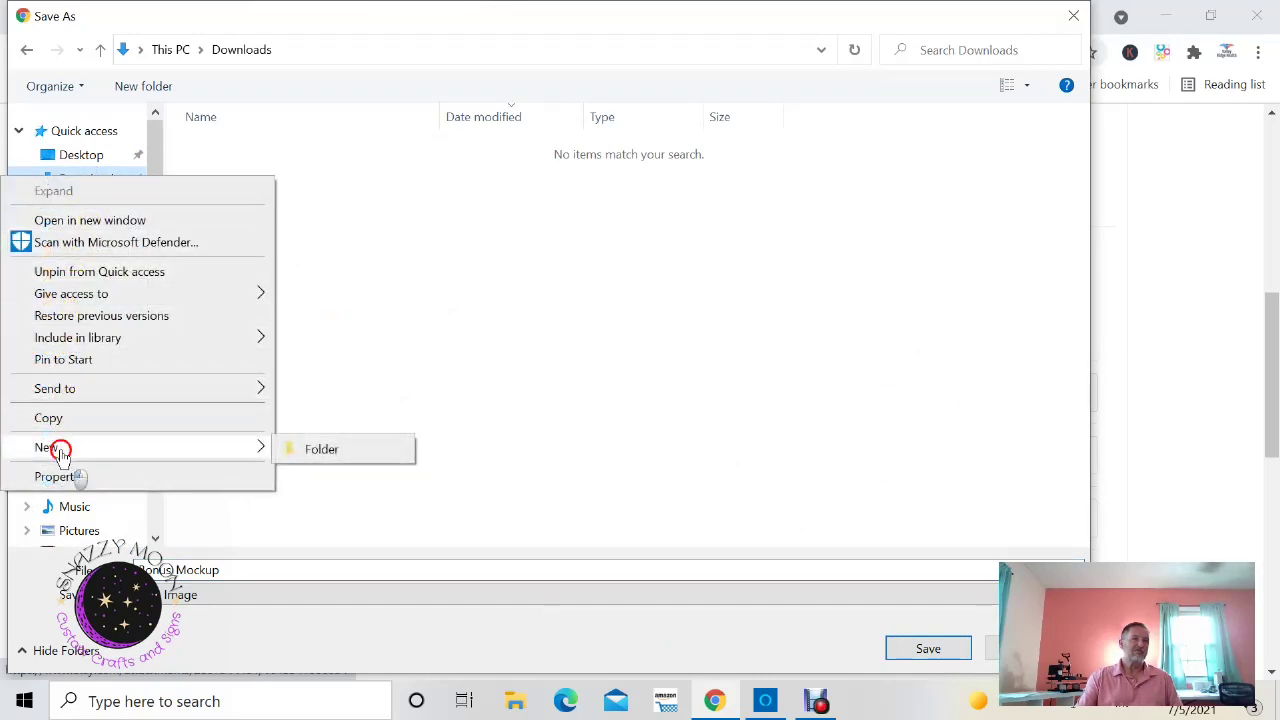
click(333, 452)
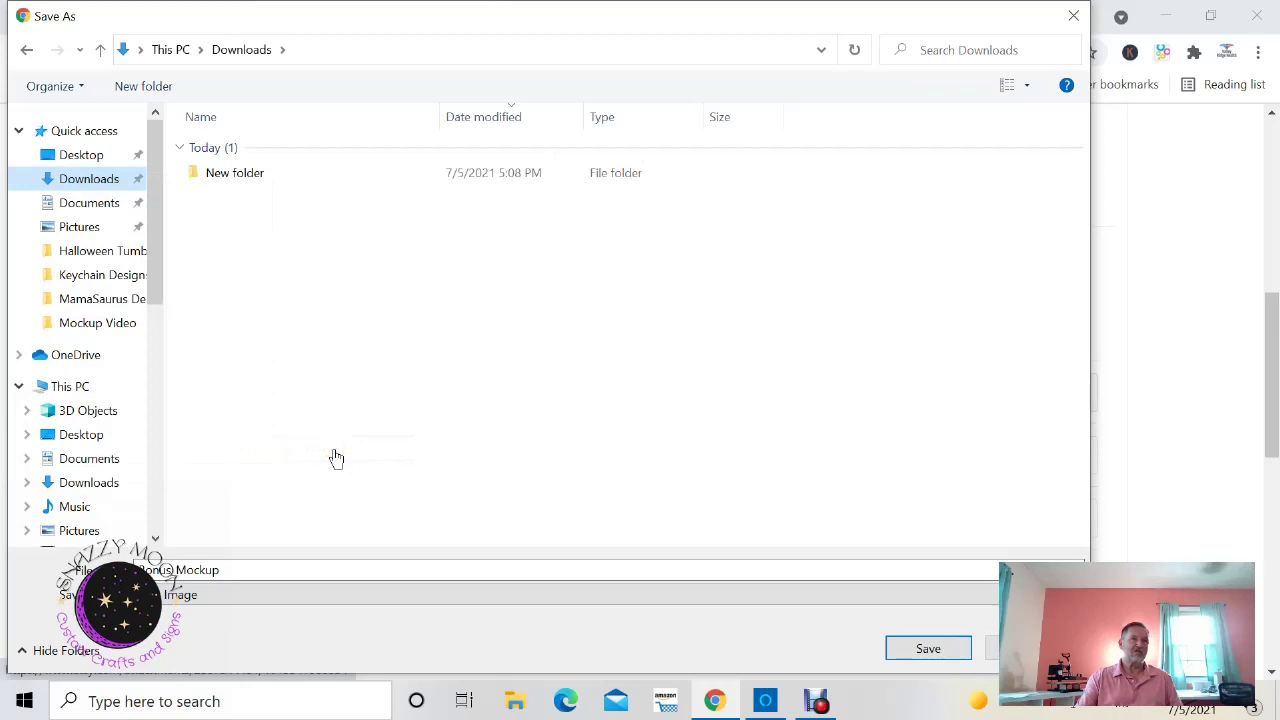
right_click(256, 176)
click(118, 538)
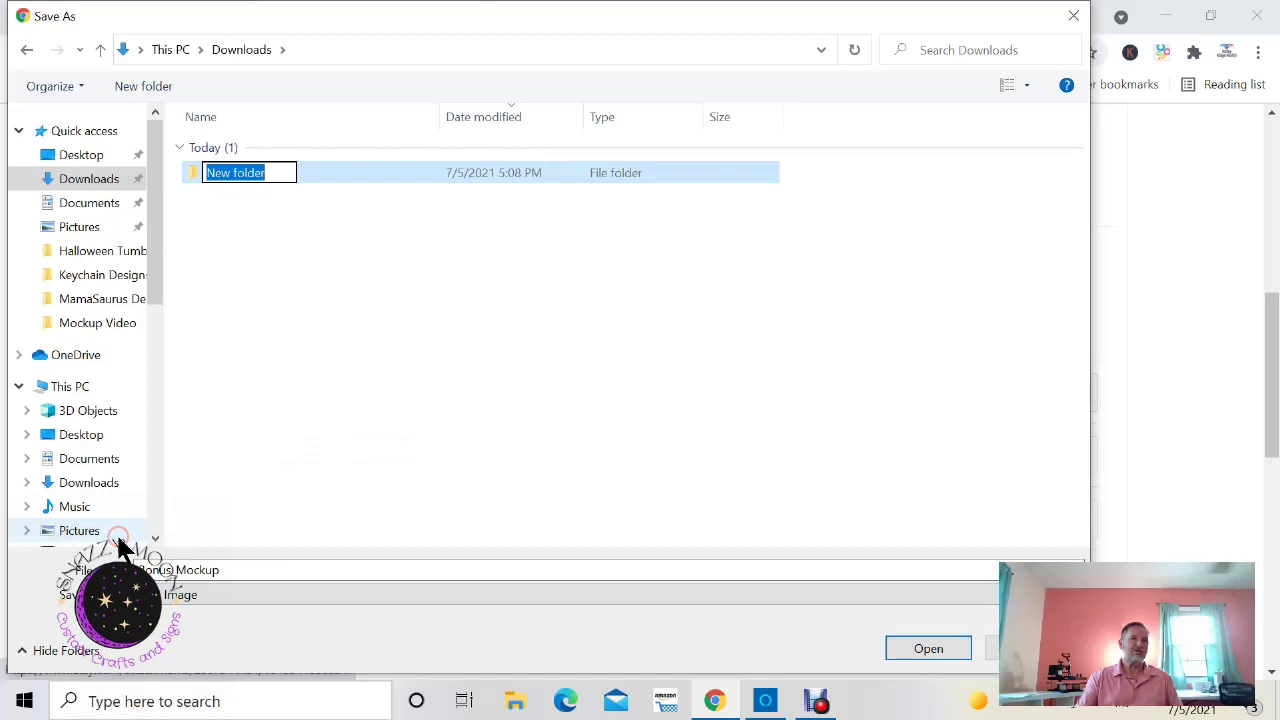
text(Moc)
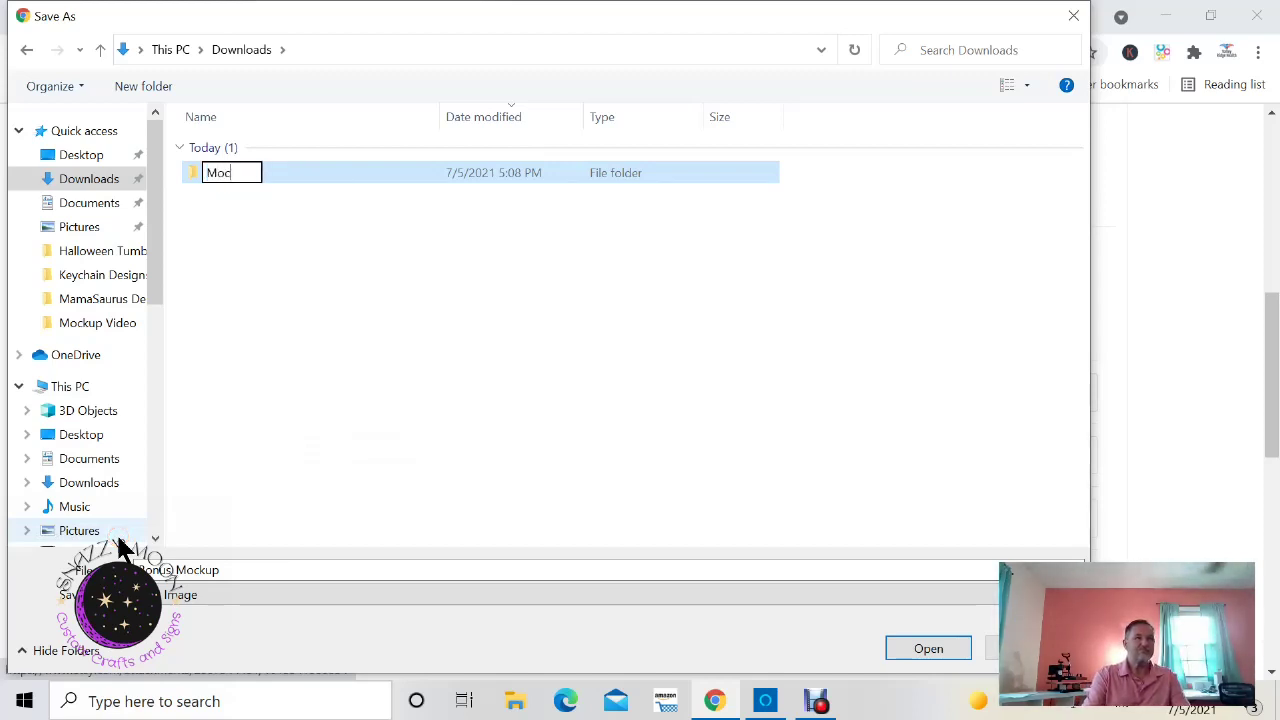
text(kup)
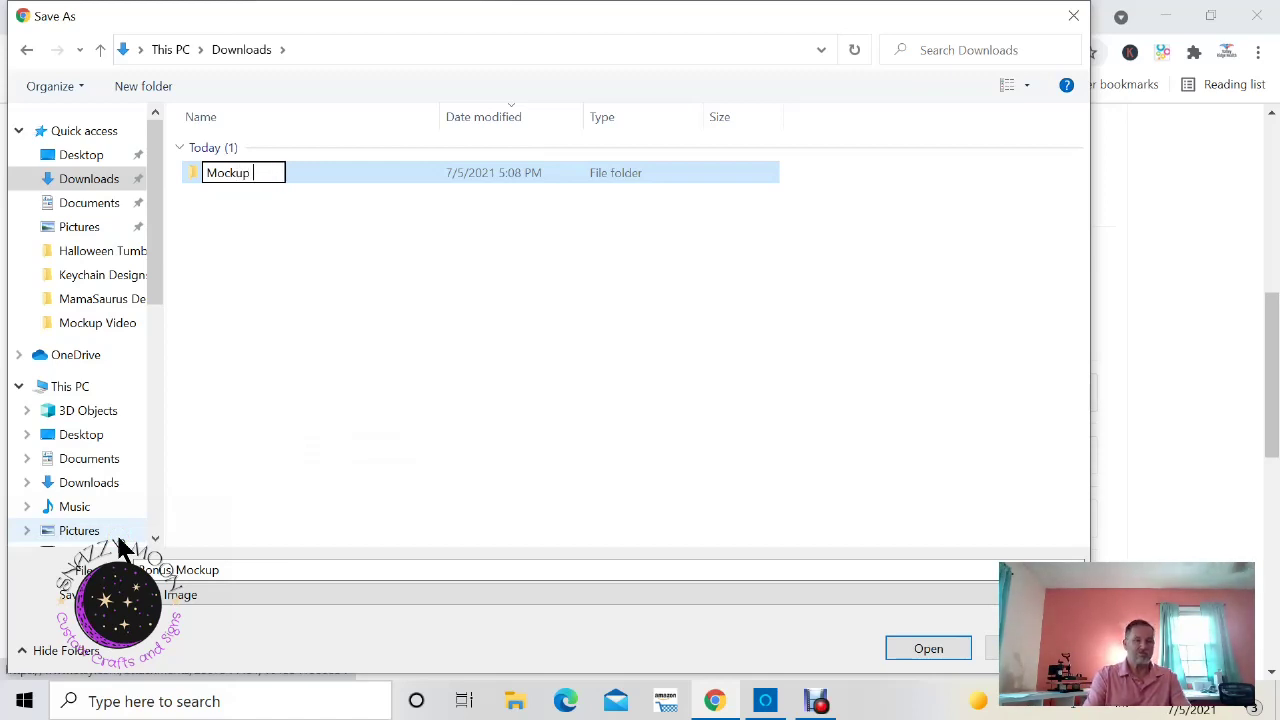
text( 20o)
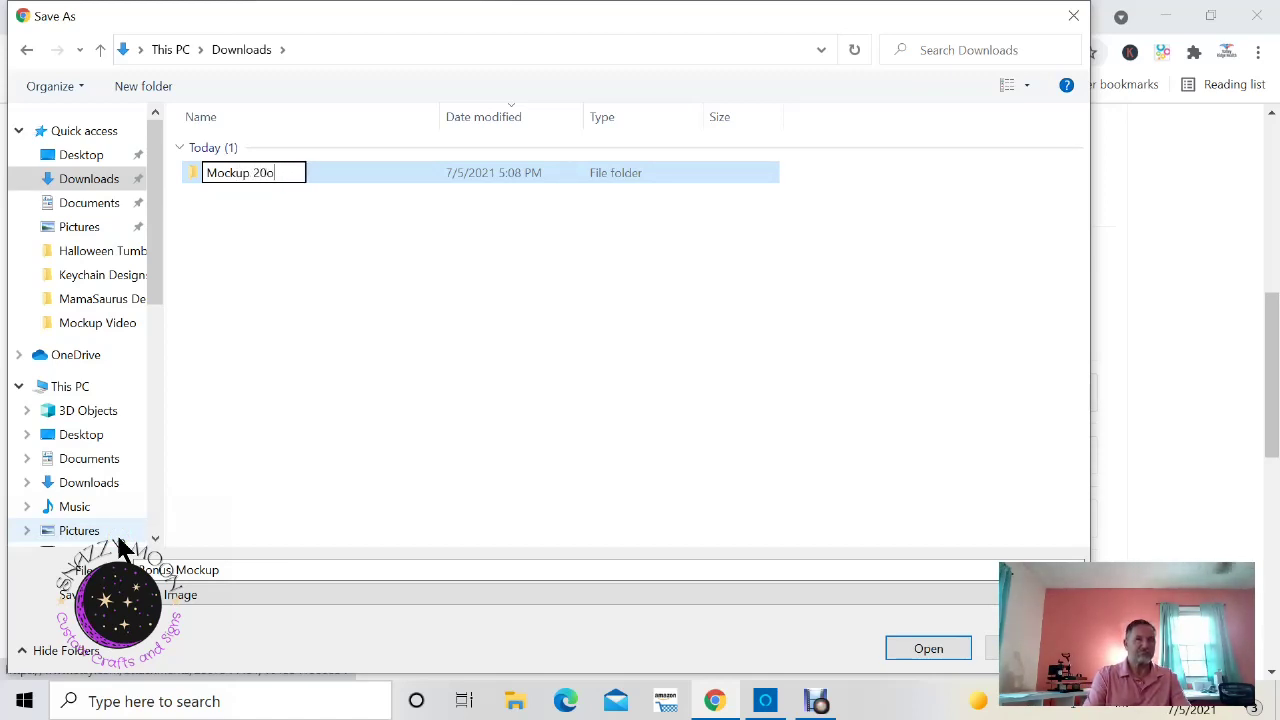
text(z)
key(Return)
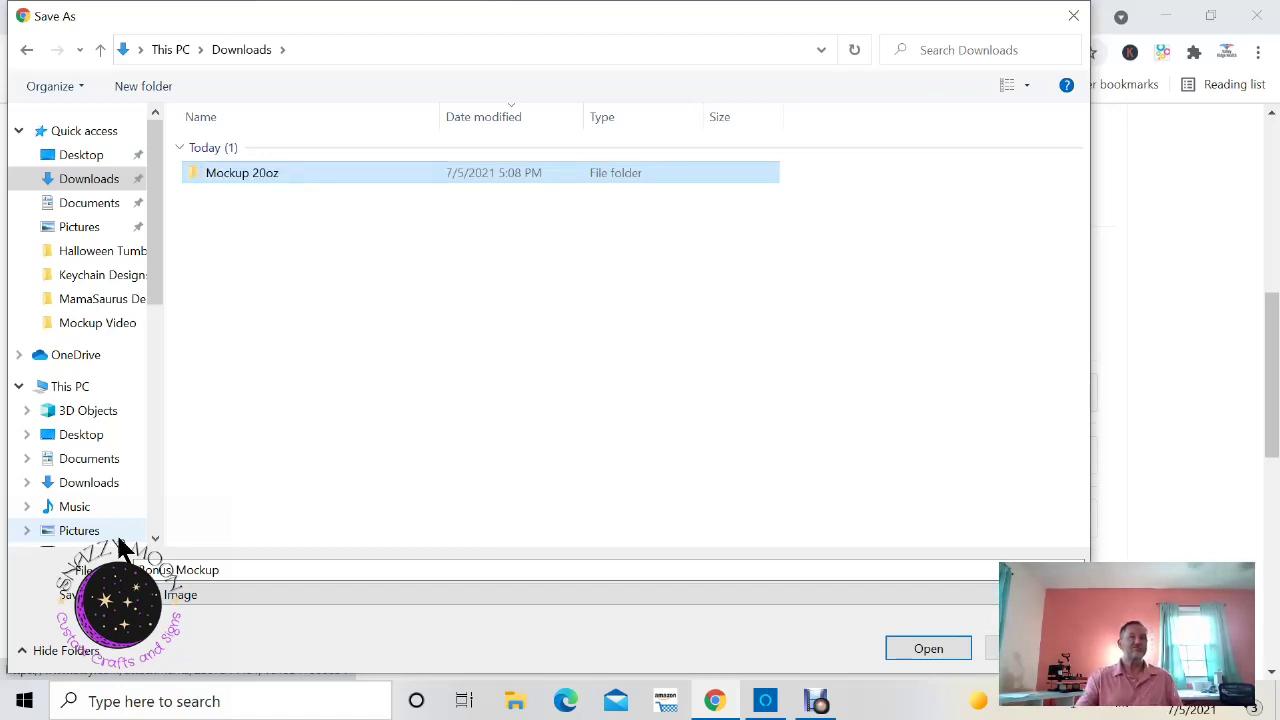
click(225, 183)
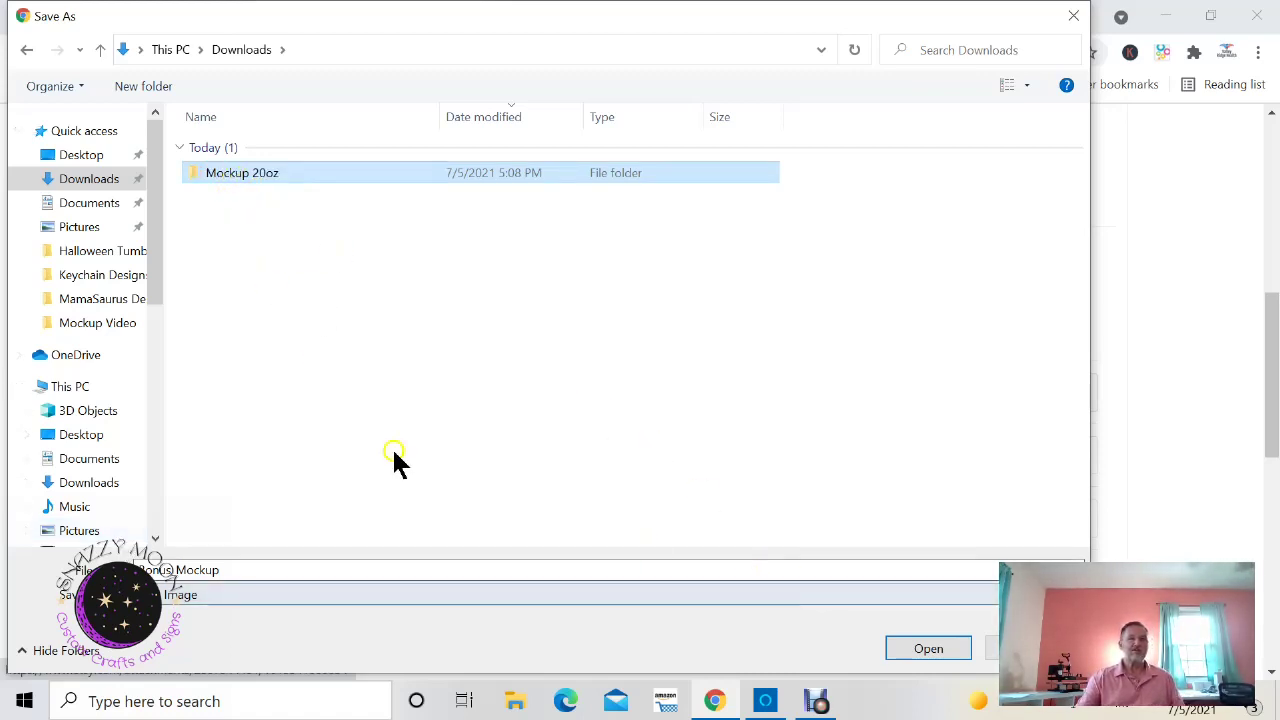
double_click(247, 174)
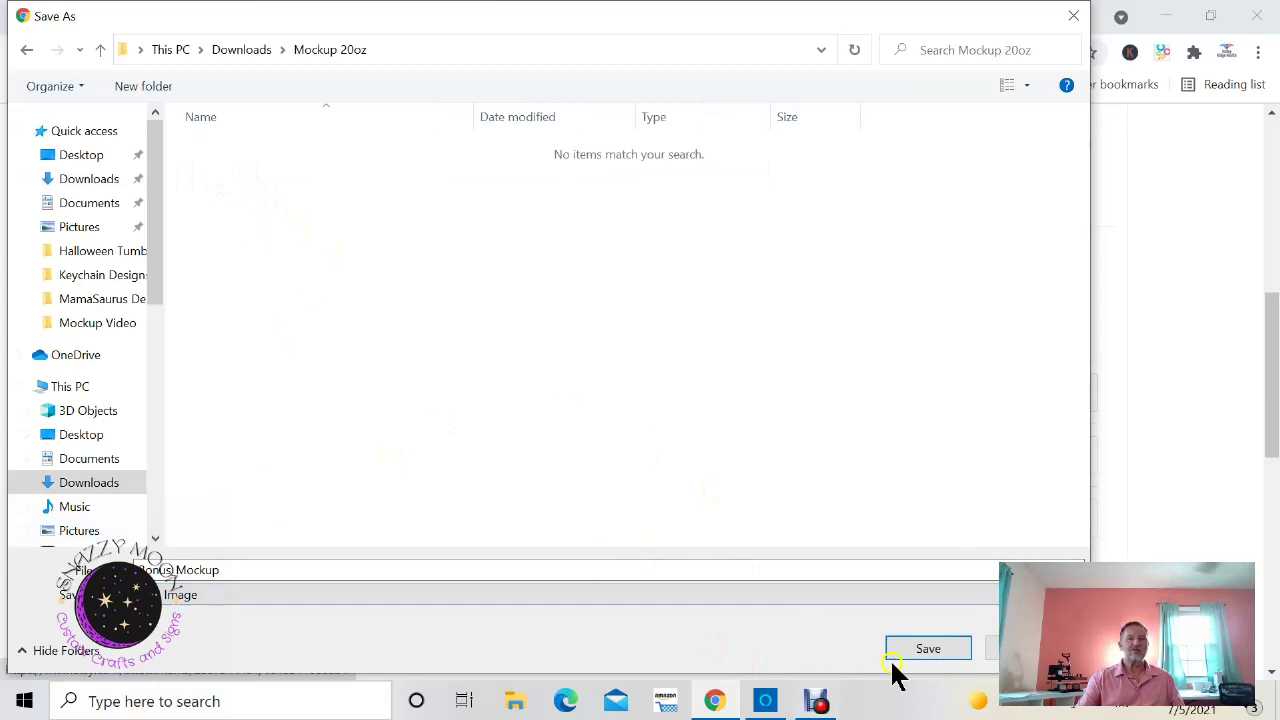
Step: Save Bonus_Mockup.jpg, TumblerMockup.jpg, TumblerMockup.psd and PhotoshopInstructions.pdf into Mockup 20oz
click(928, 650)
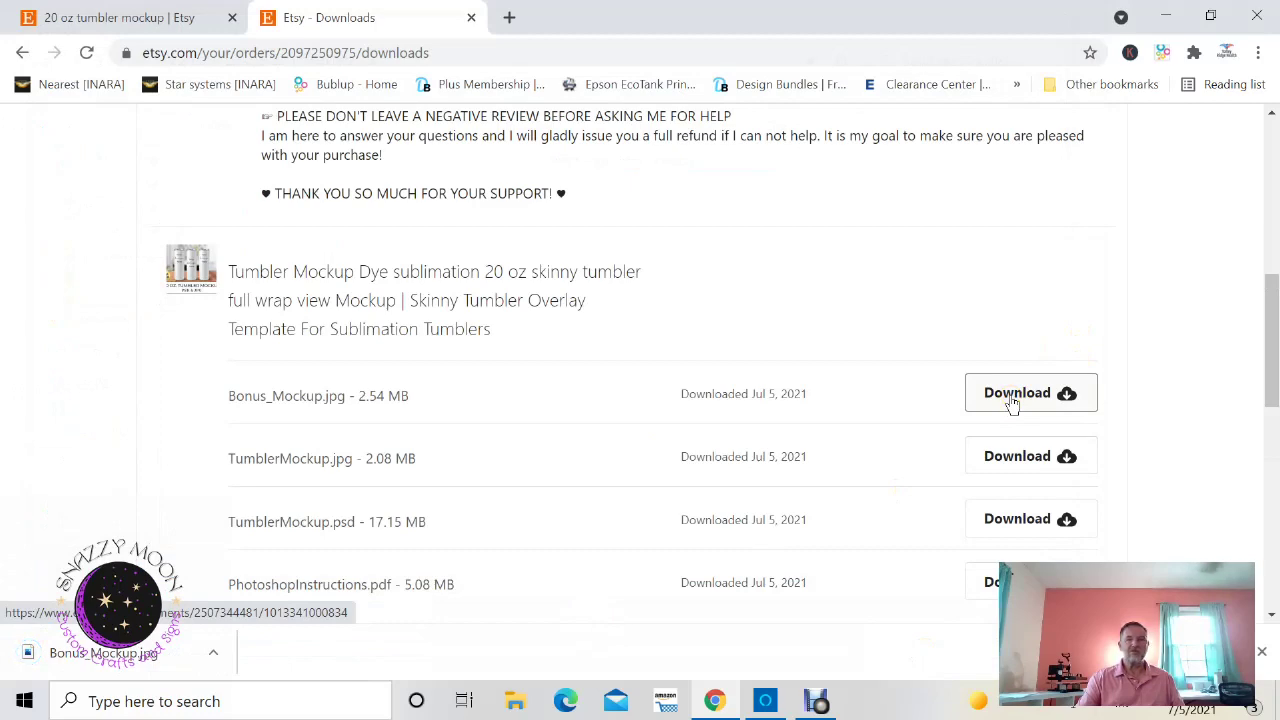
click(1015, 459)
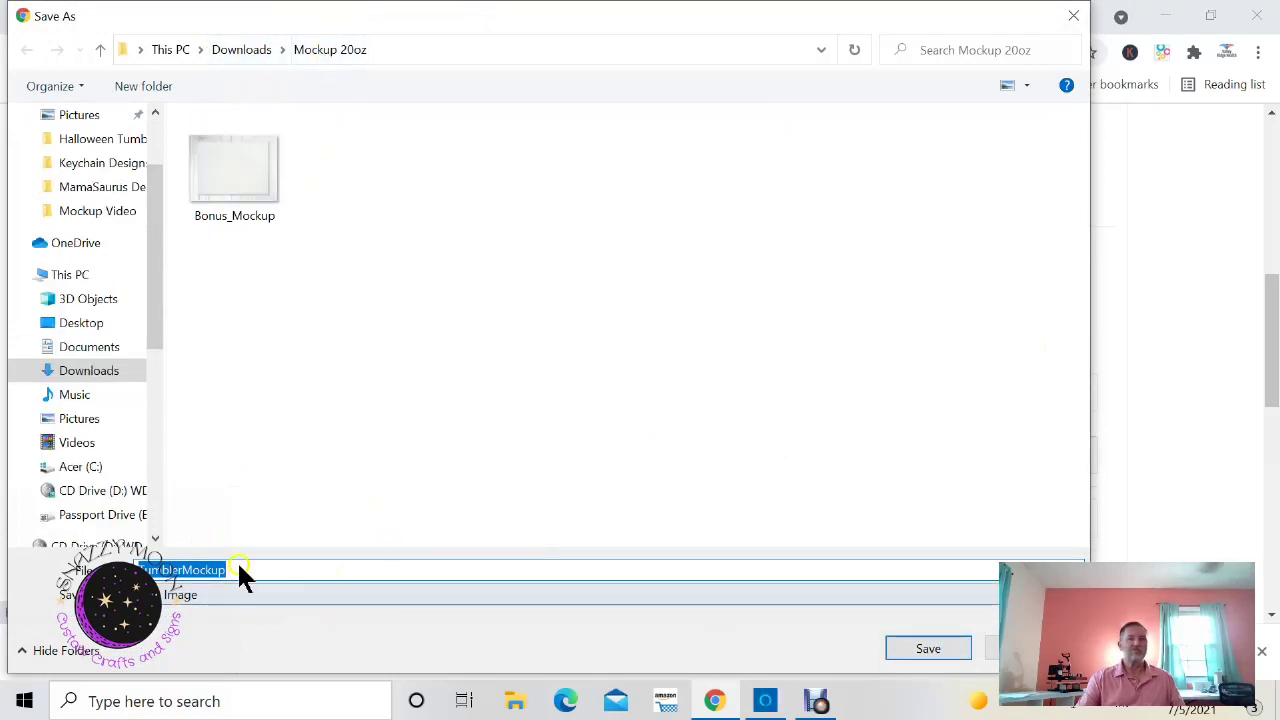
click(924, 646)
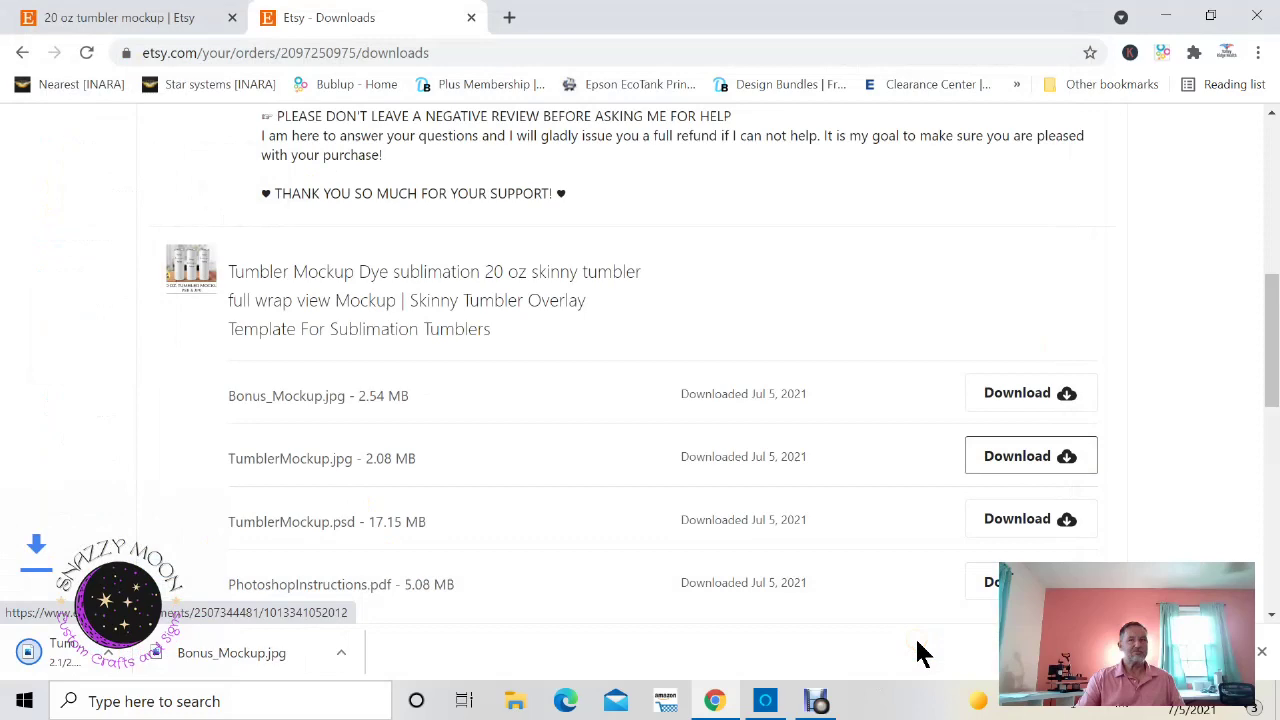
click(1019, 518)
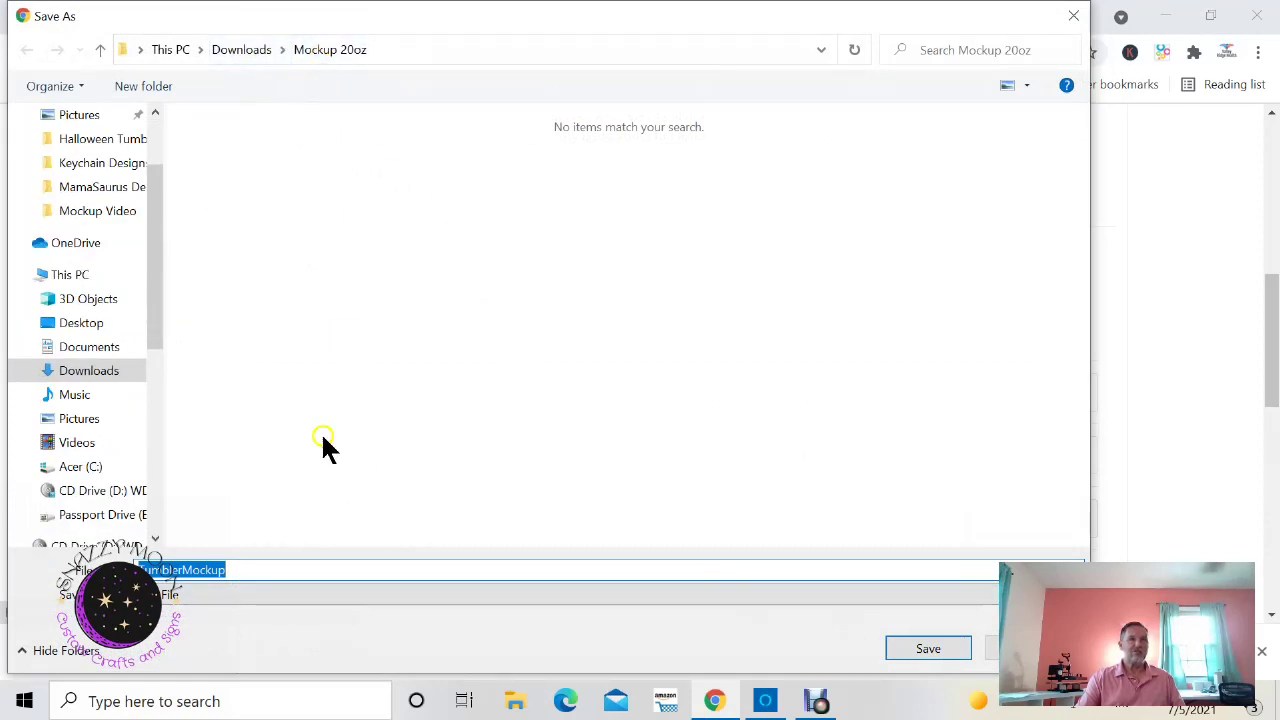
click(928, 648)
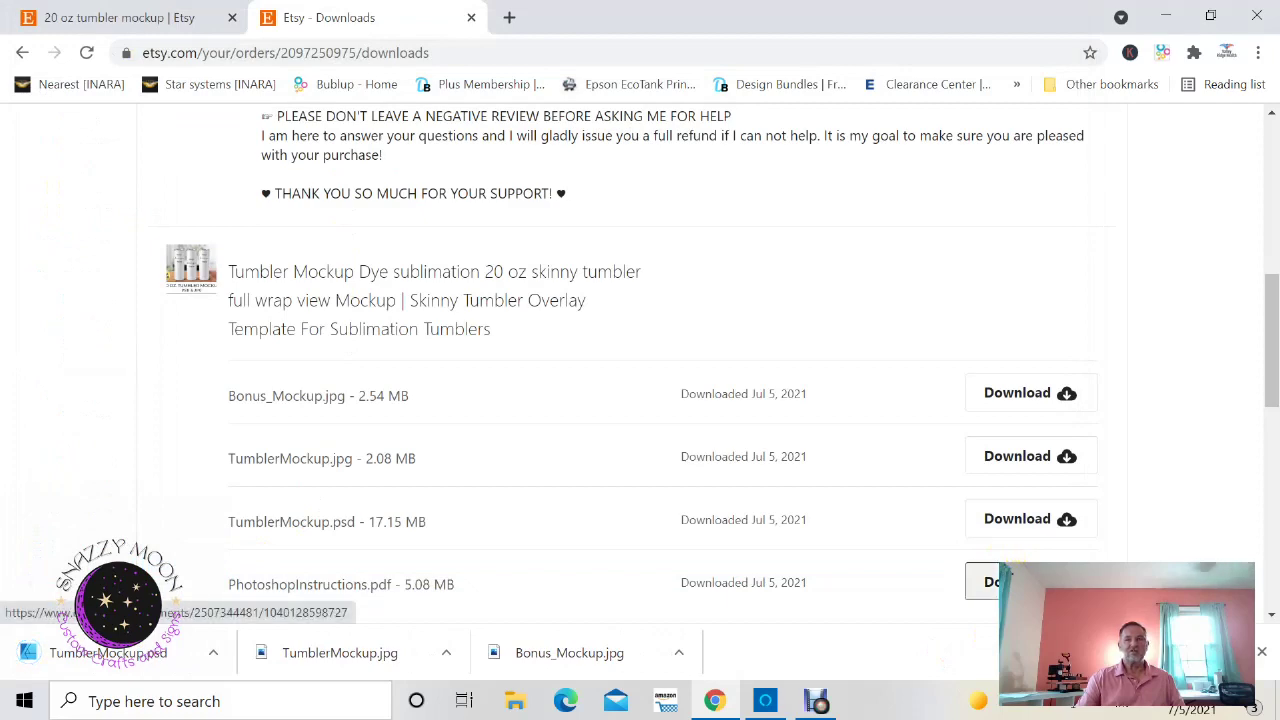
click(990, 582)
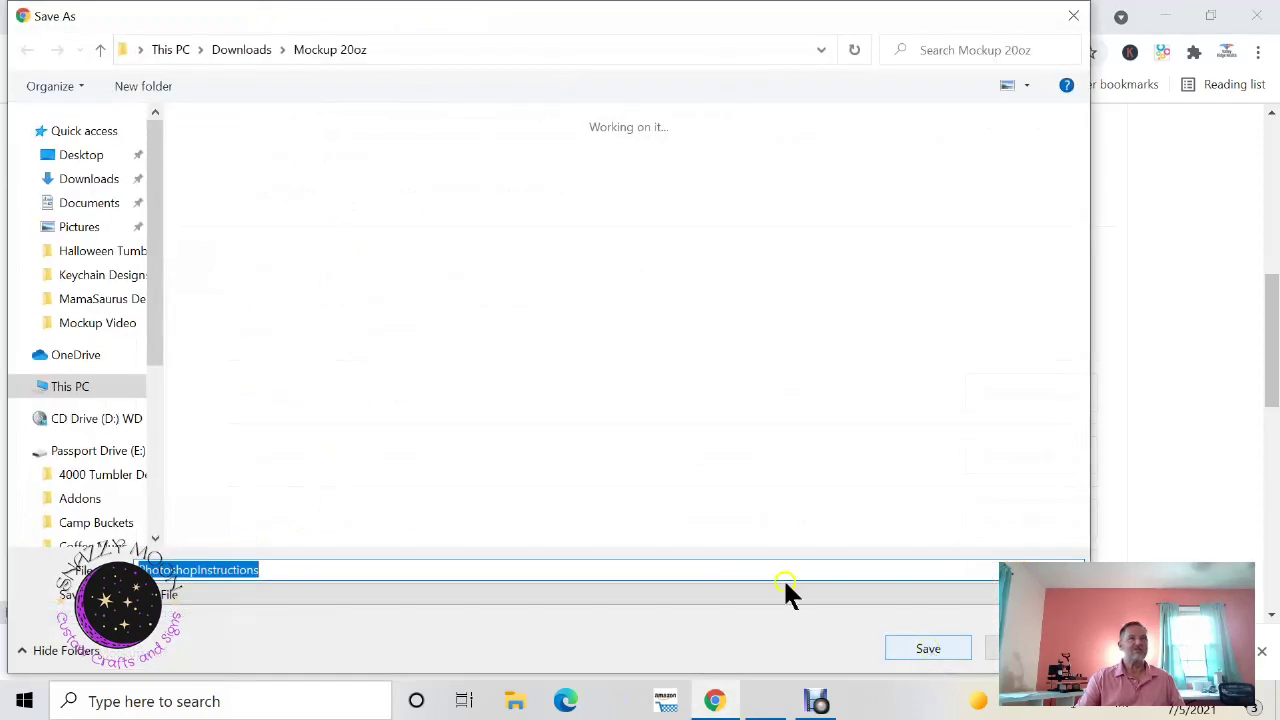
click(932, 646)
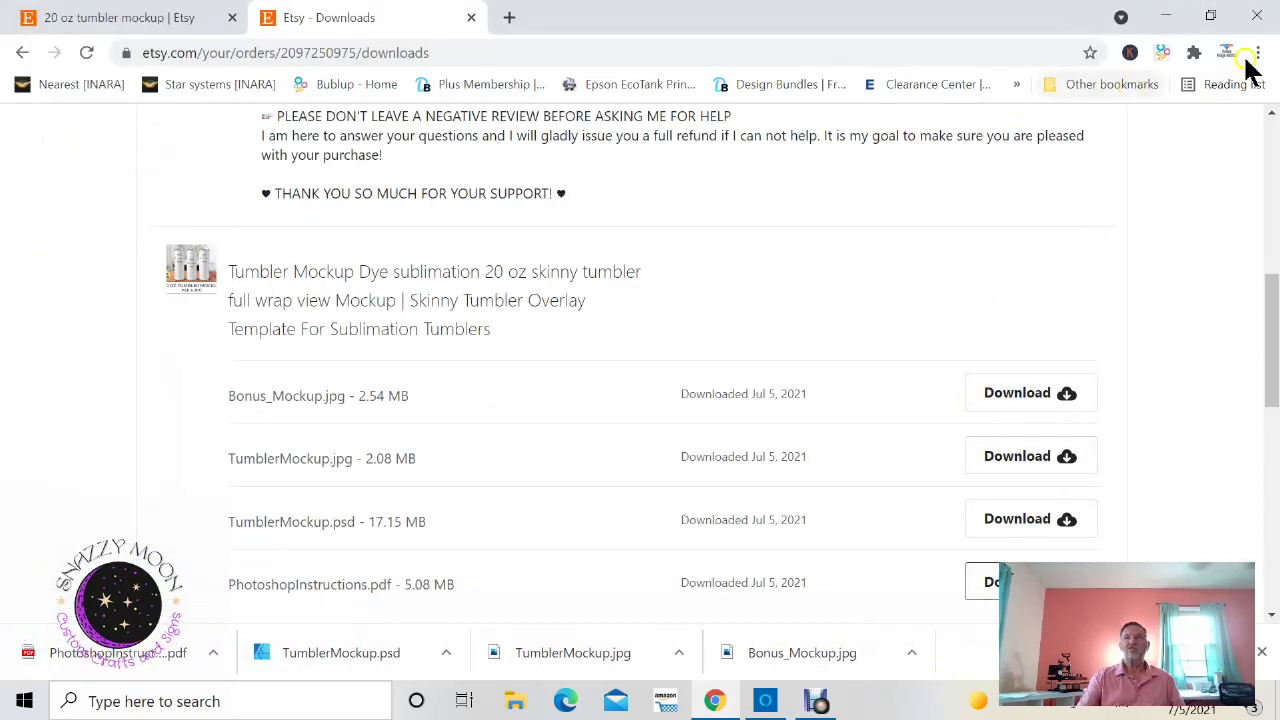
Step: Close Chrome and browse File Explorer to Downloads > Mockup 20oz
click(1254, 20)
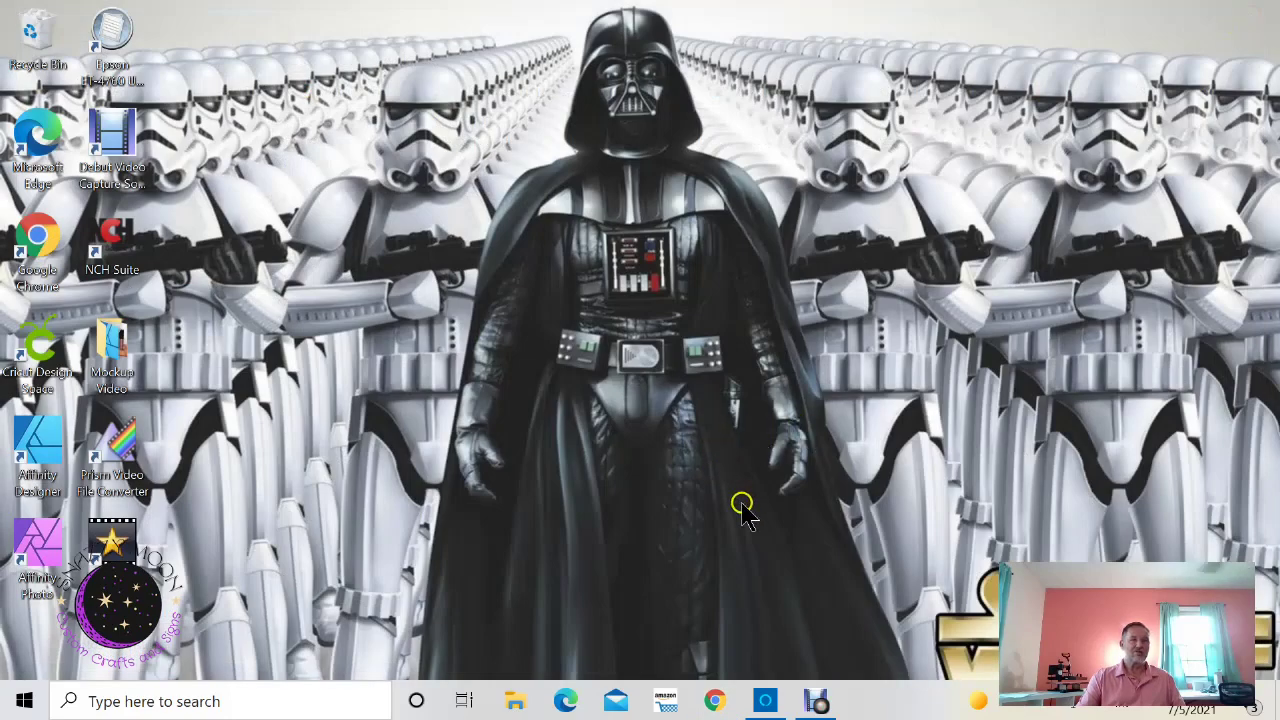
click(514, 700)
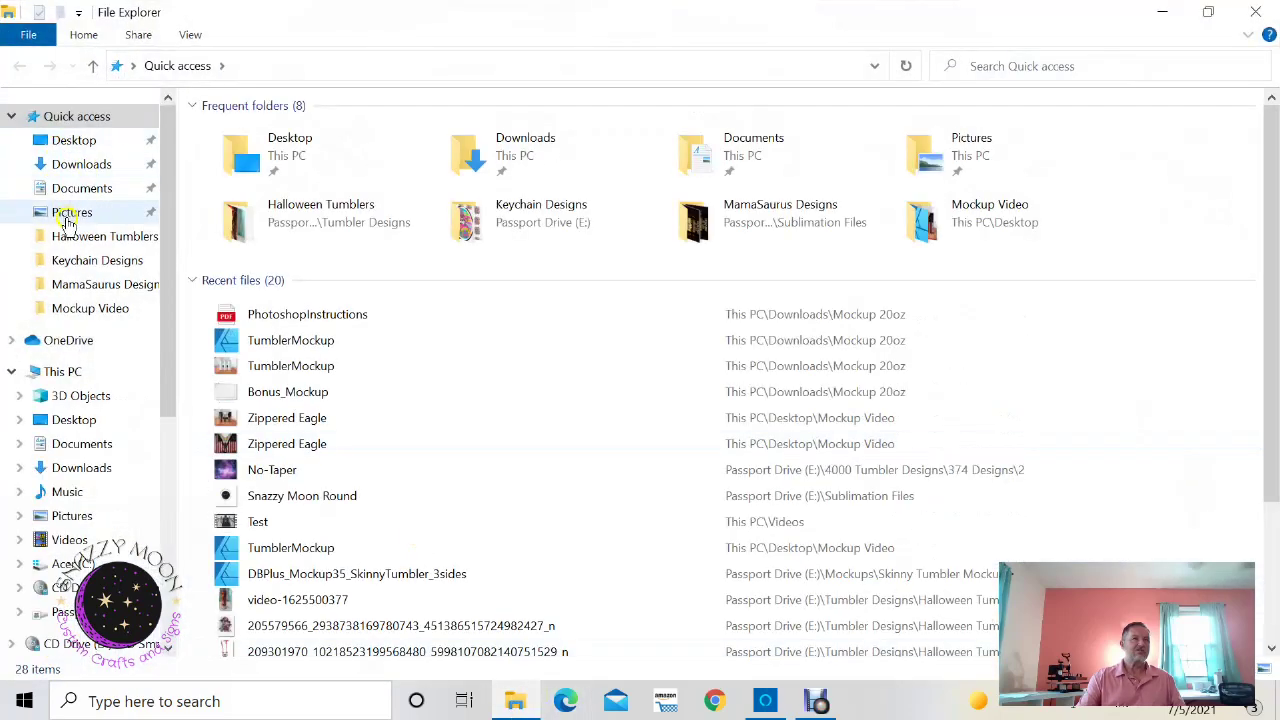
click(78, 170)
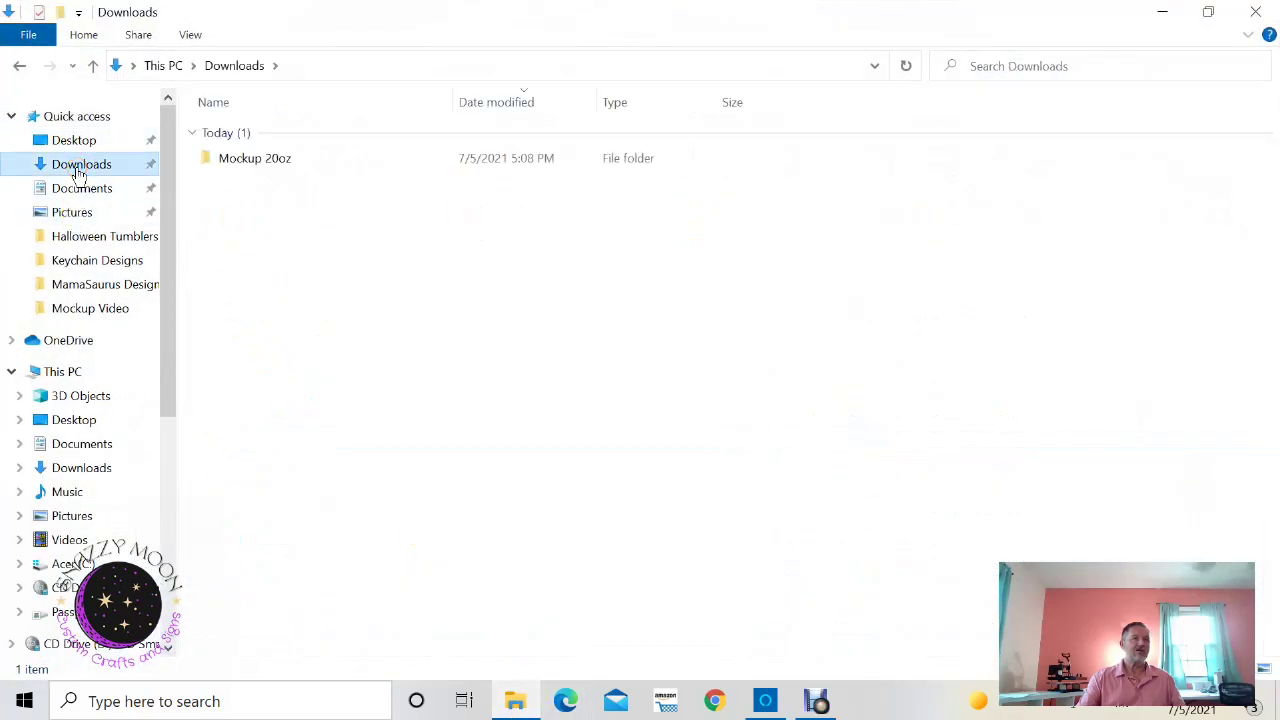
double_click(252, 160)
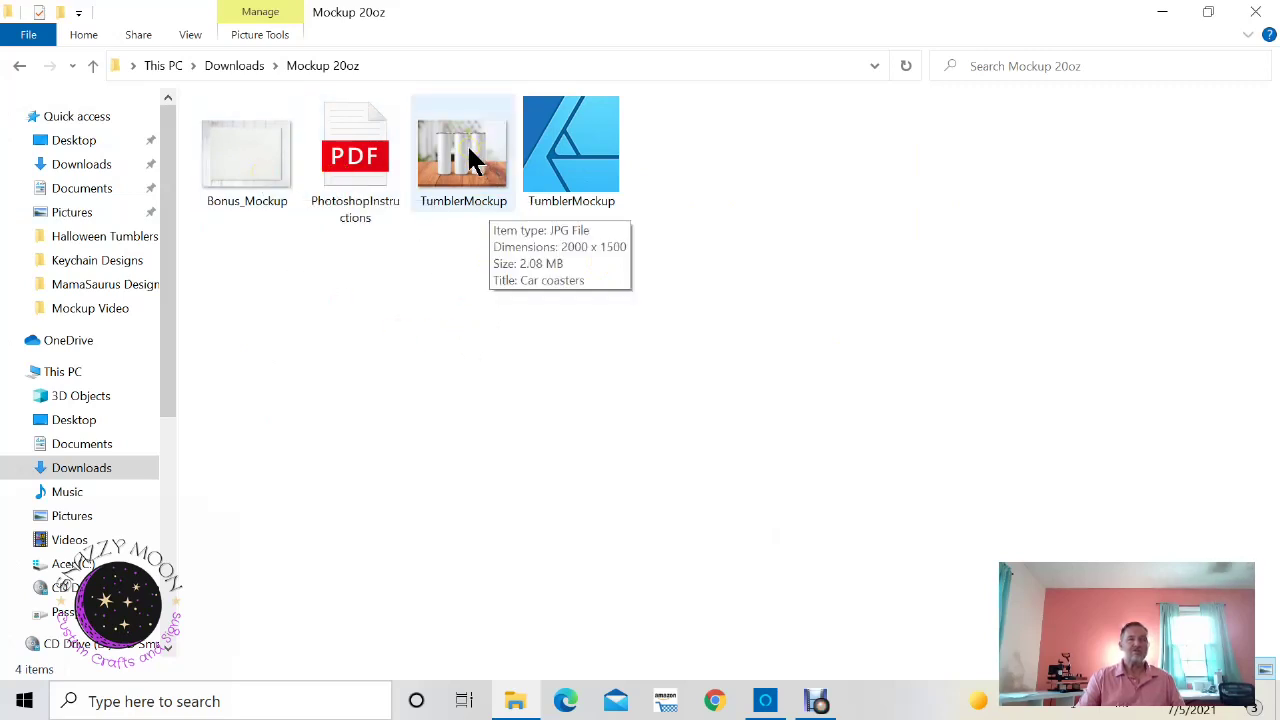
Step: Open TumblerMockup.psd in Affinity Designer, showing the three blank tumblers
click(556, 178)
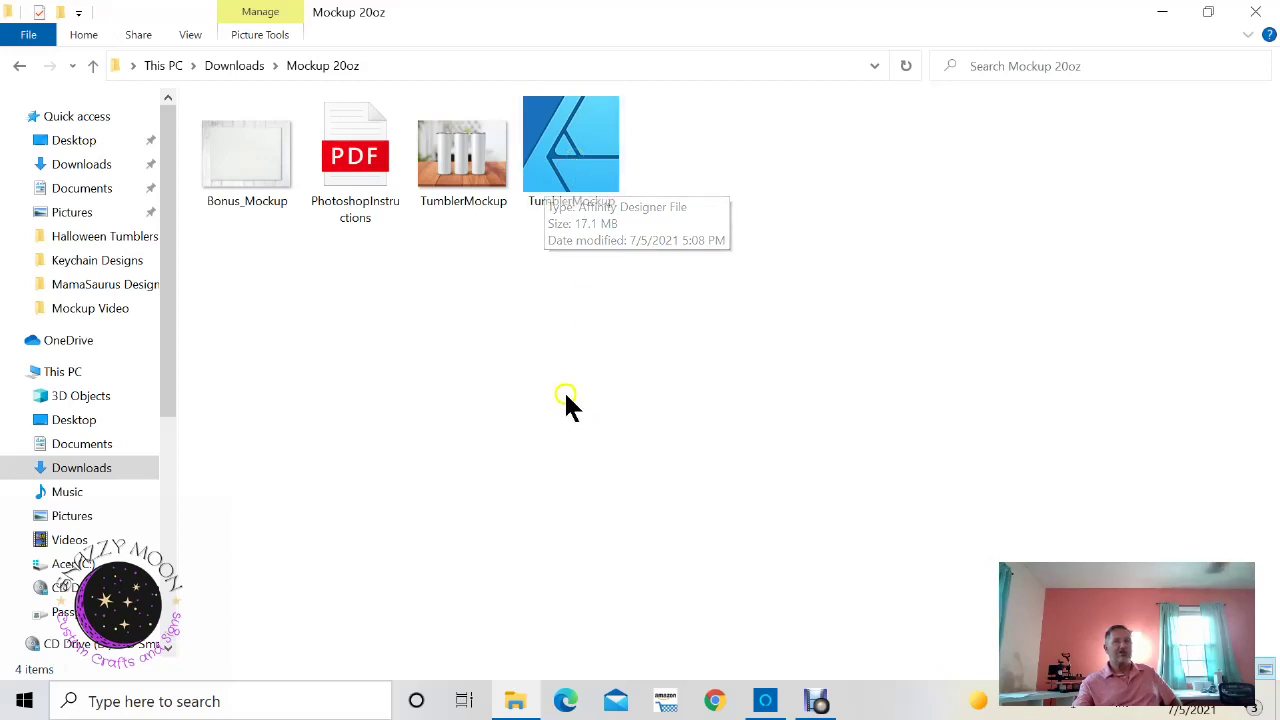
click(580, 172)
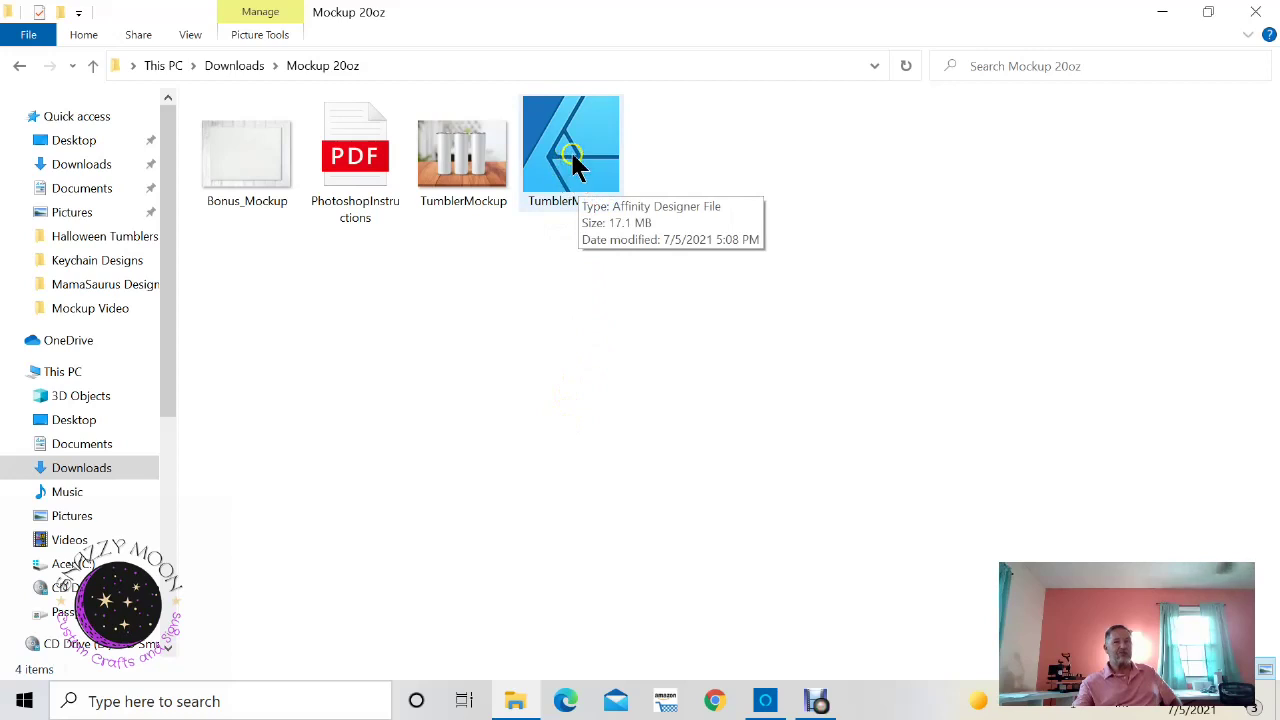
double_click(571, 153)
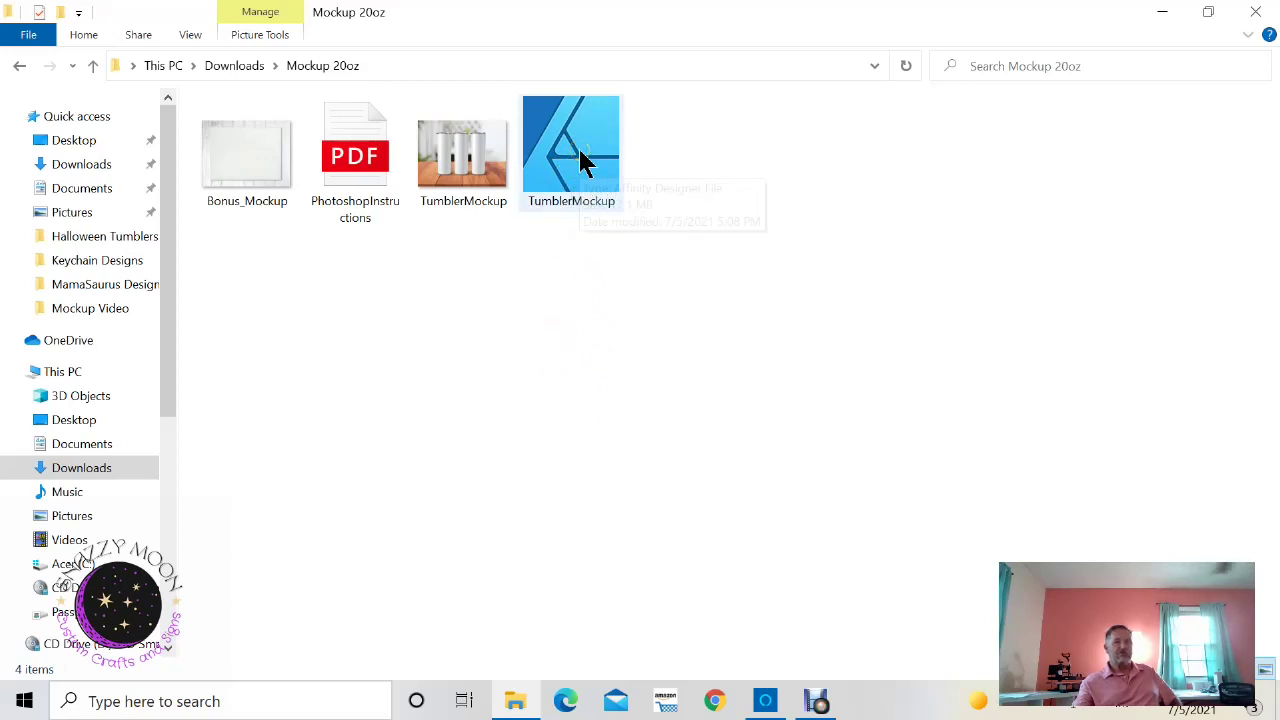
double_click(603, 138)
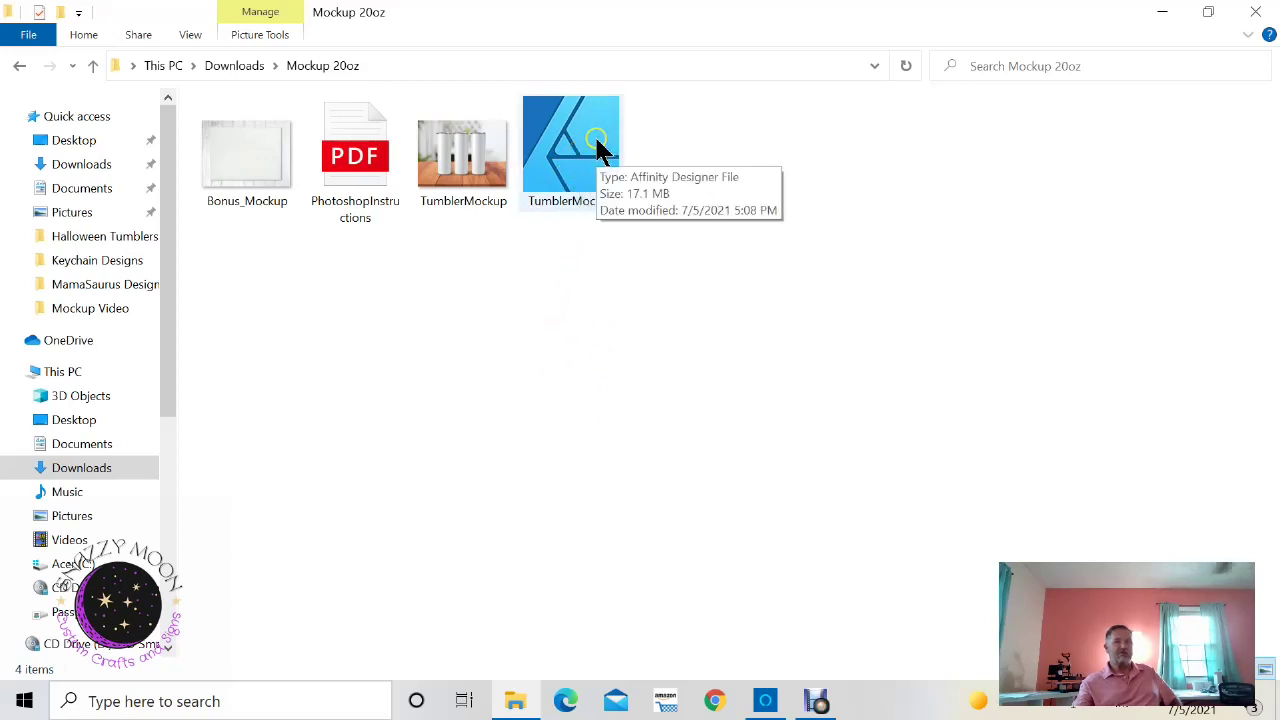
click(597, 142)
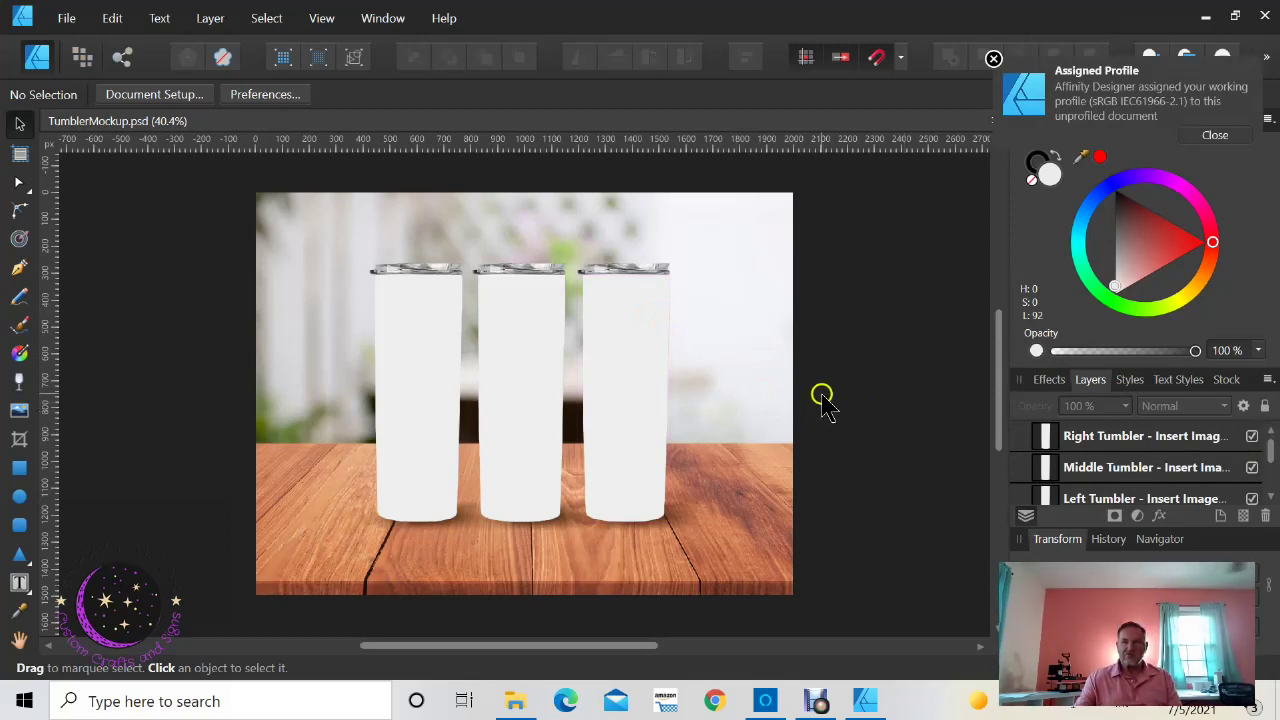
Step: Zoom to 50%, float the Layers panel, and inspect the Right, Middle, Left Tumbler and Background layers
key(ctrl+plus)
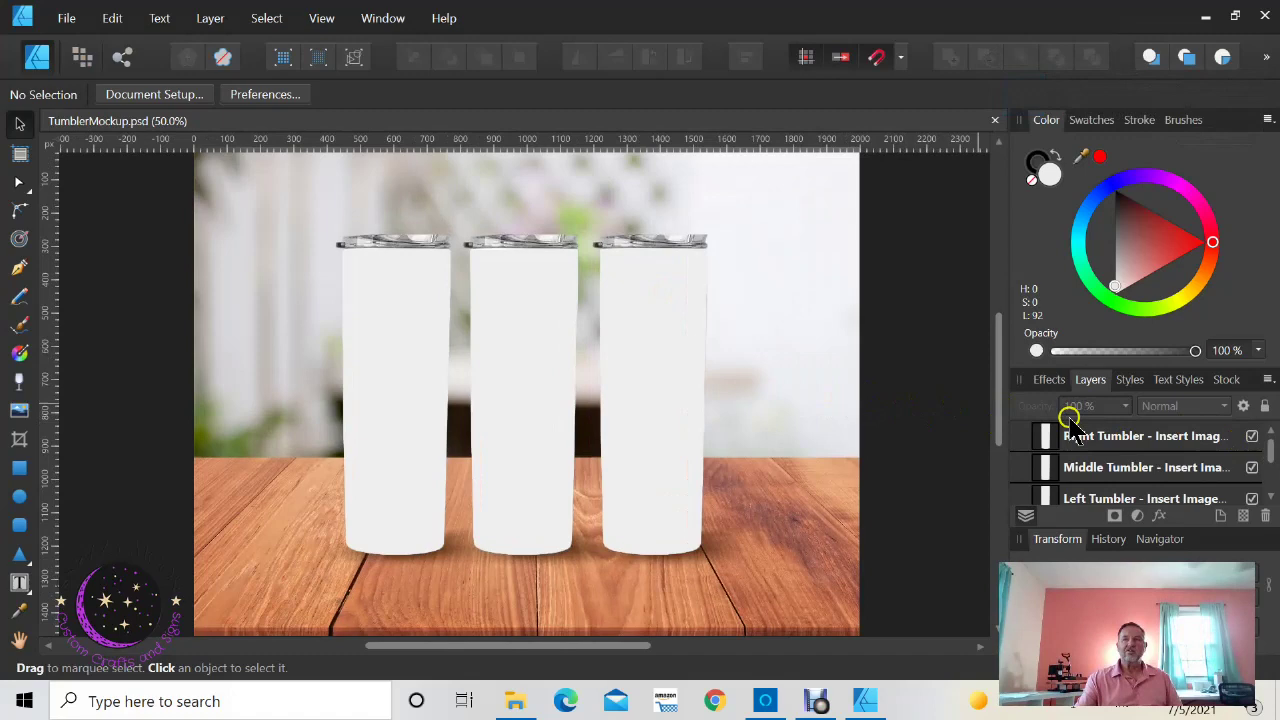
drag(1090, 383, 831, 191)
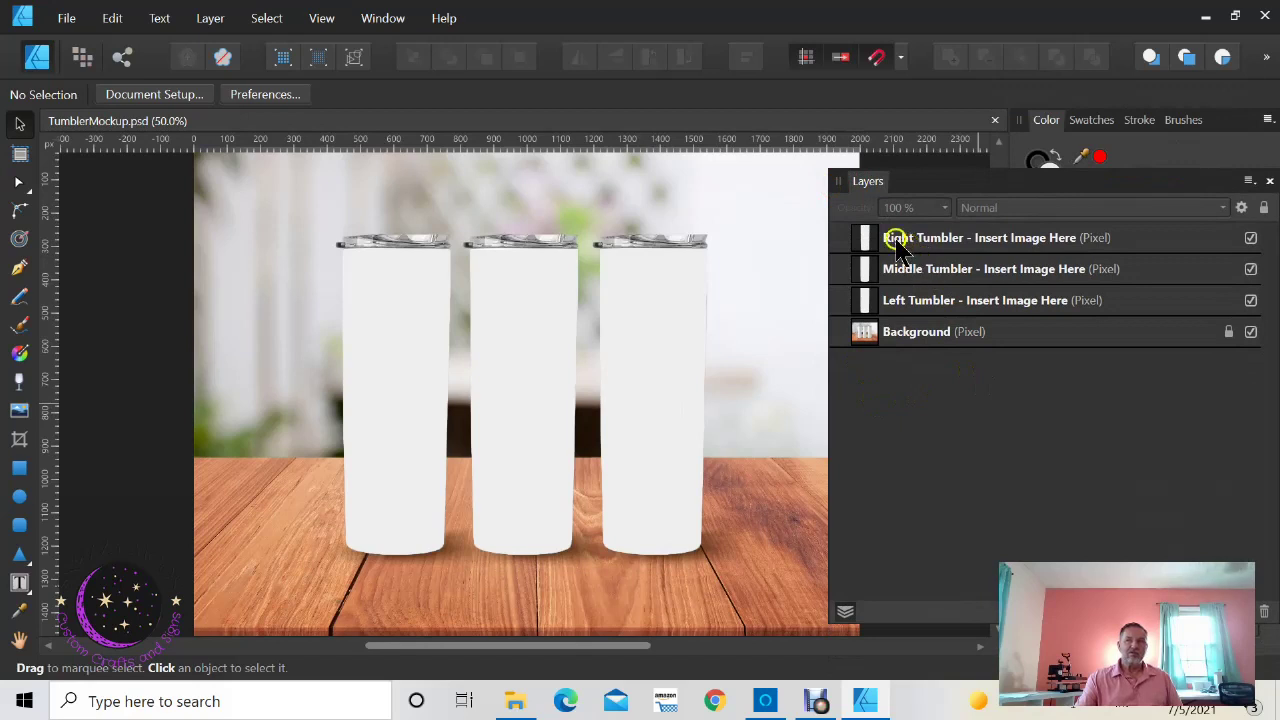
click(648, 321)
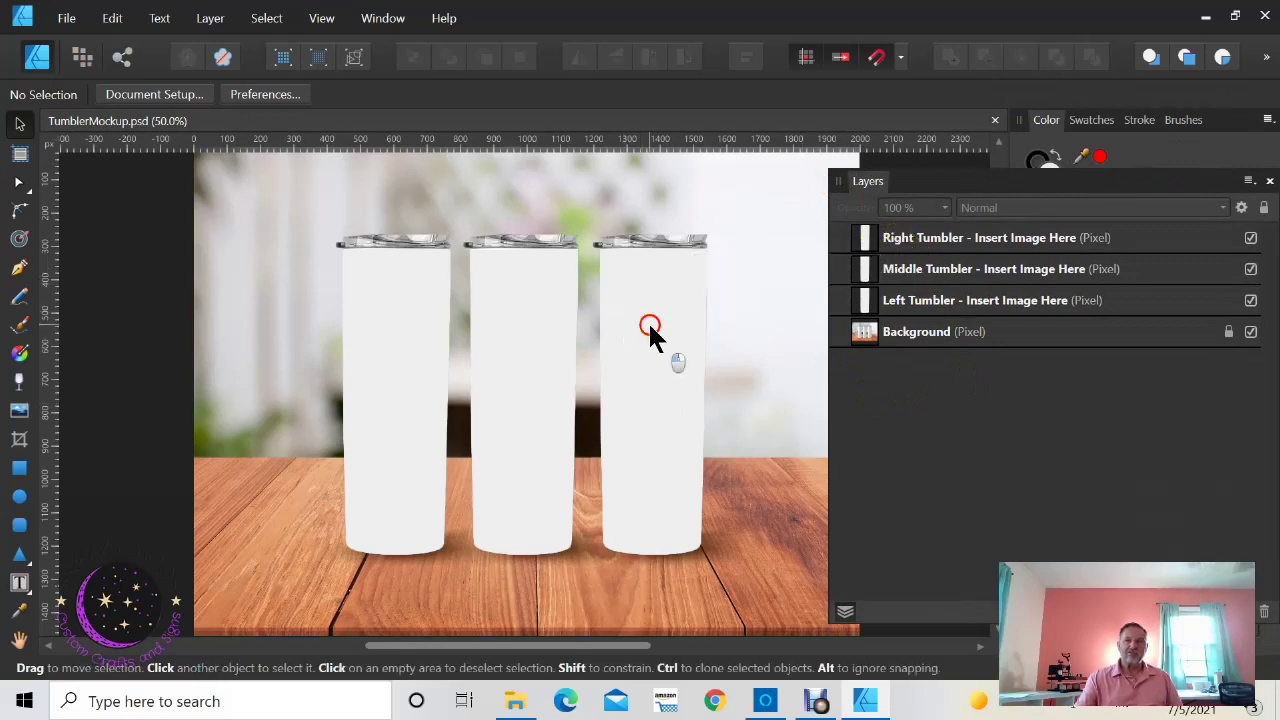
click(540, 330)
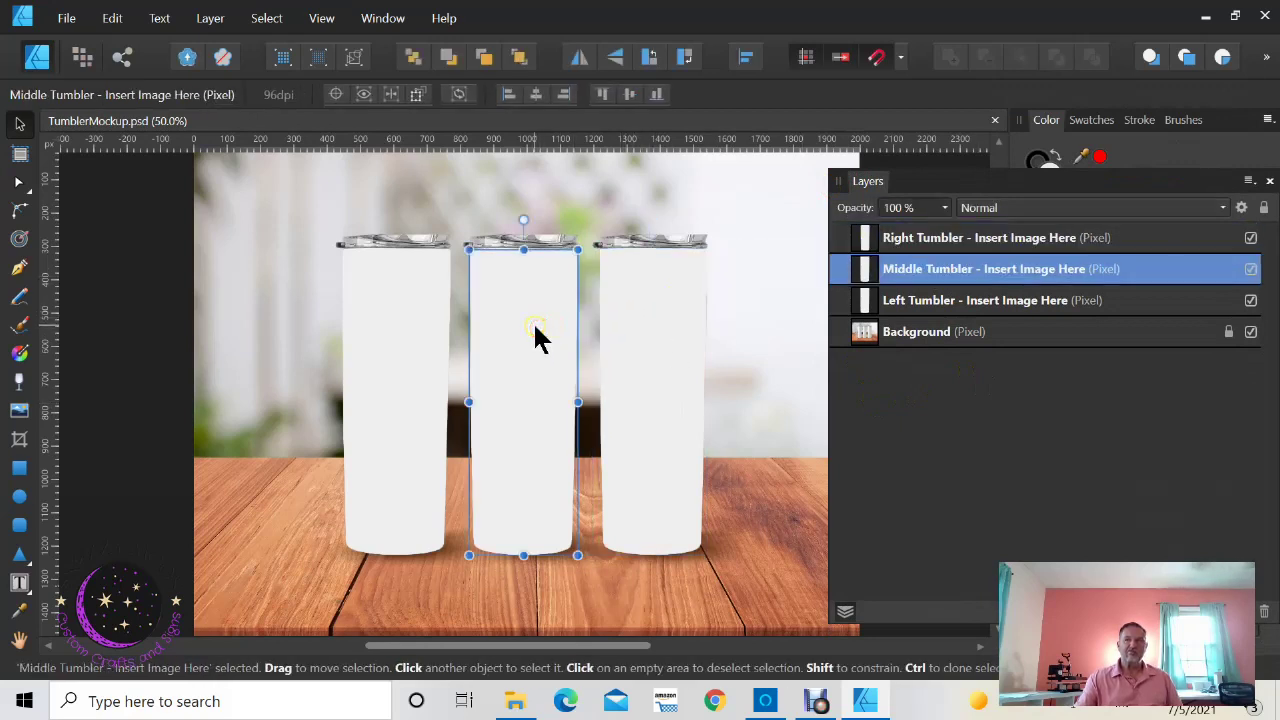
click(423, 350)
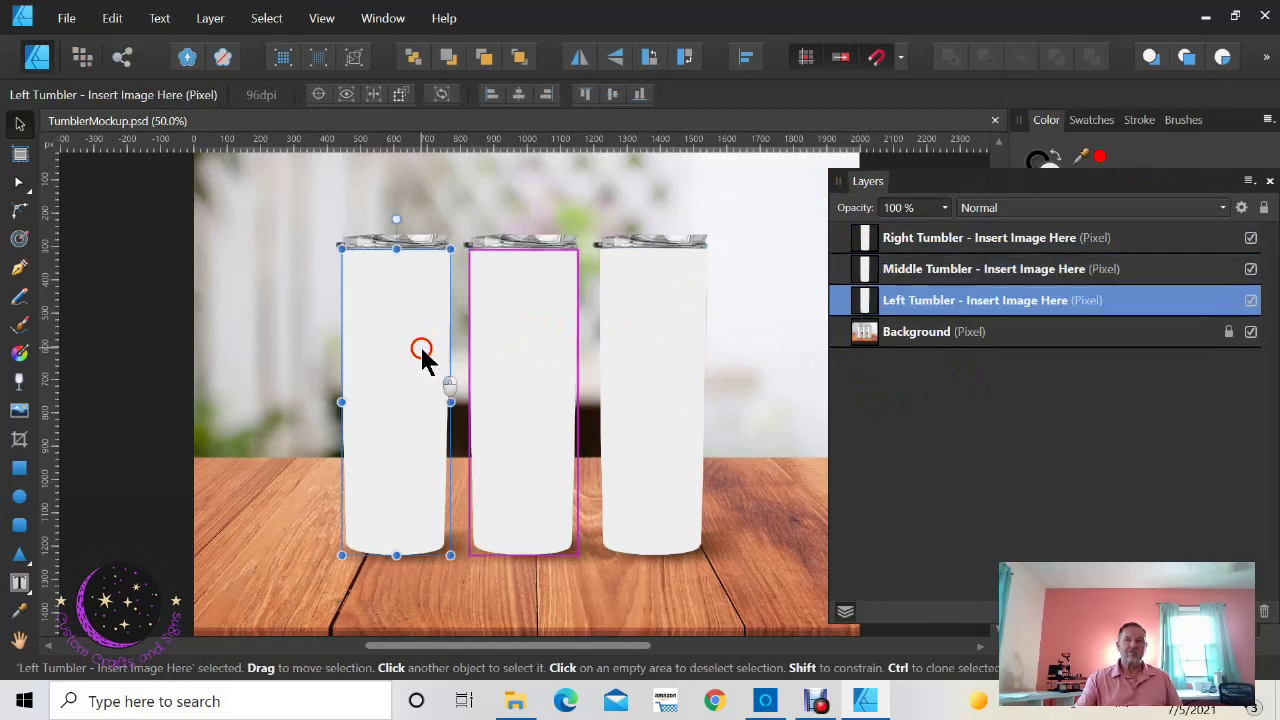
click(912, 334)
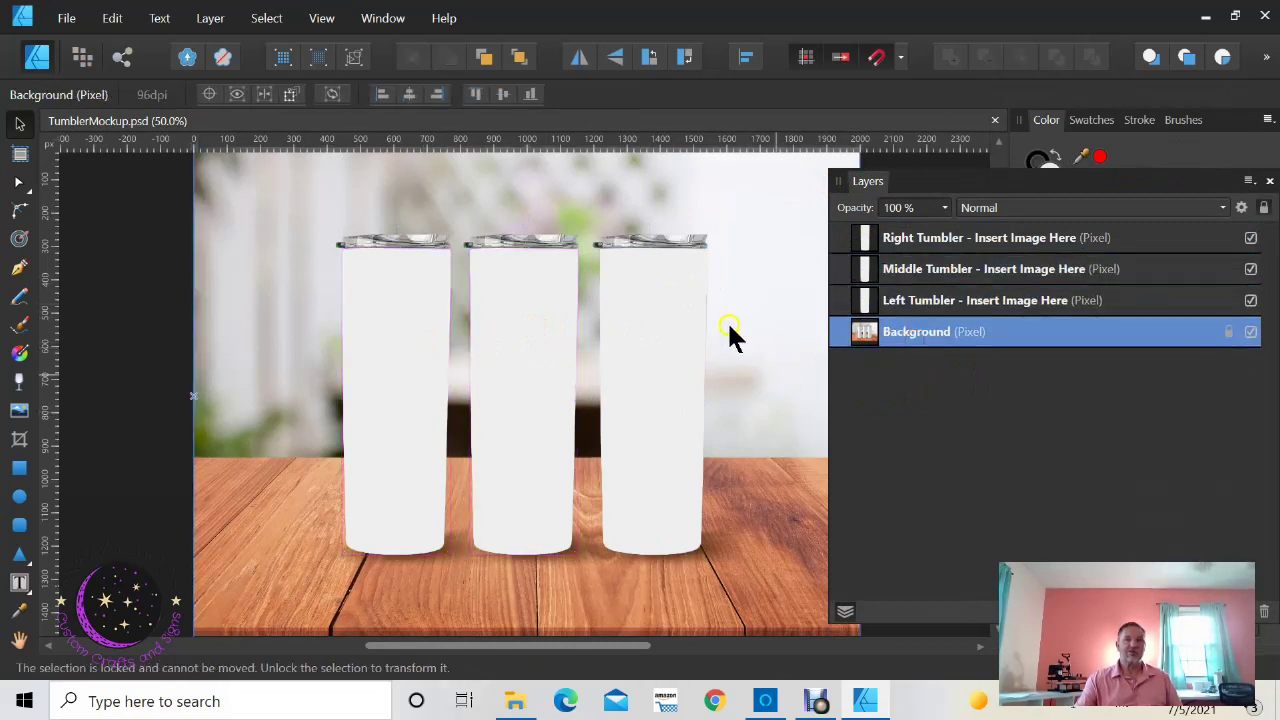
click(942, 238)
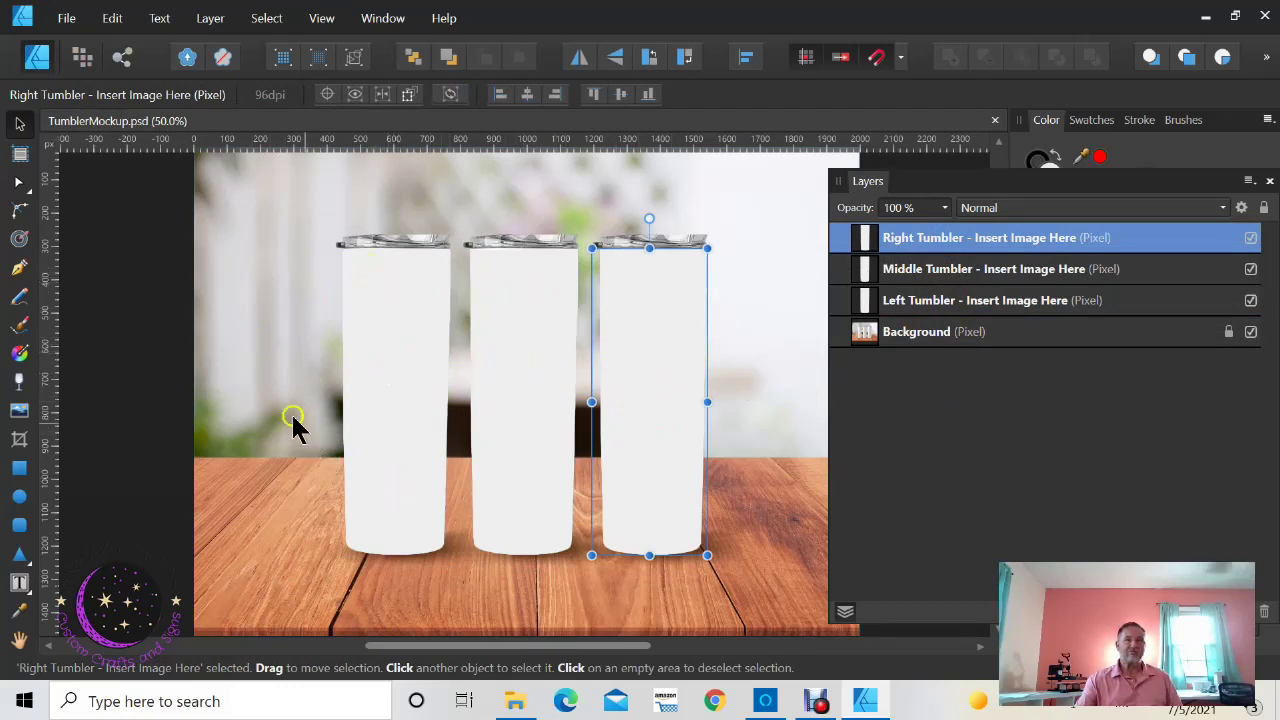
click(250, 408)
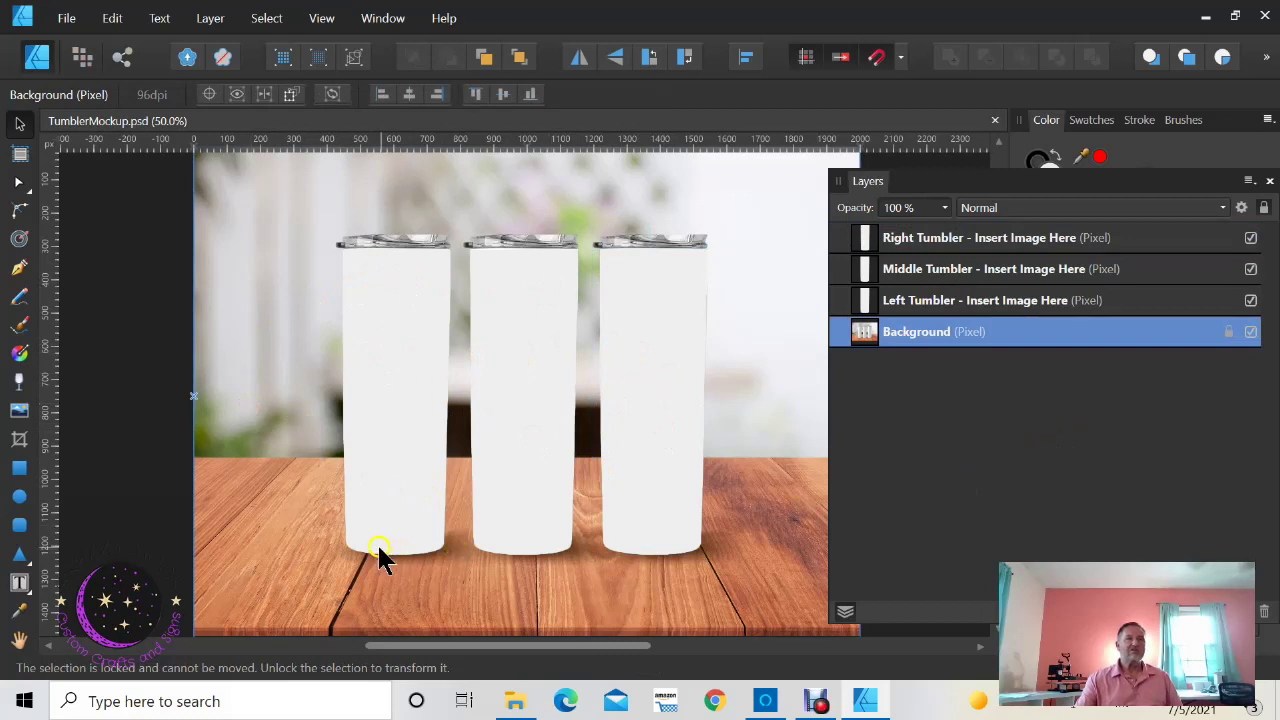
Step: Place Zippered Eagle.jpg with the Place Image Tool, stretching it across all three tumblers
click(19, 418)
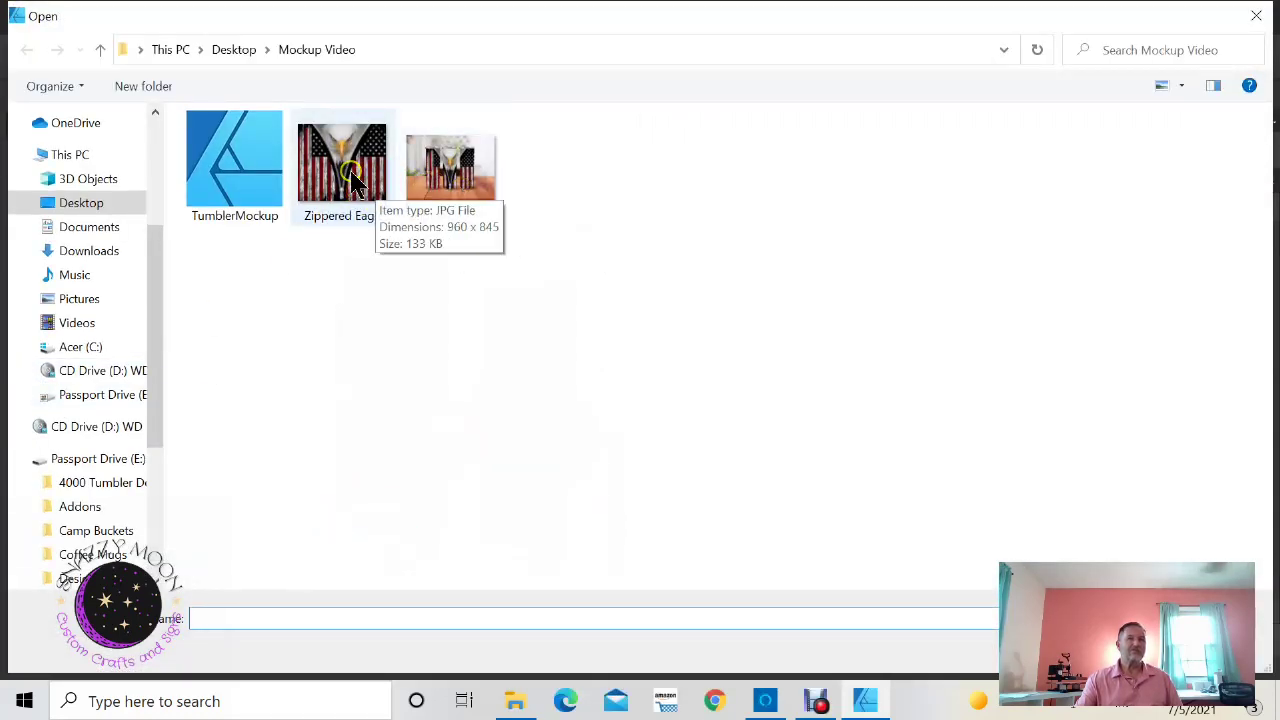
double_click(350, 175)
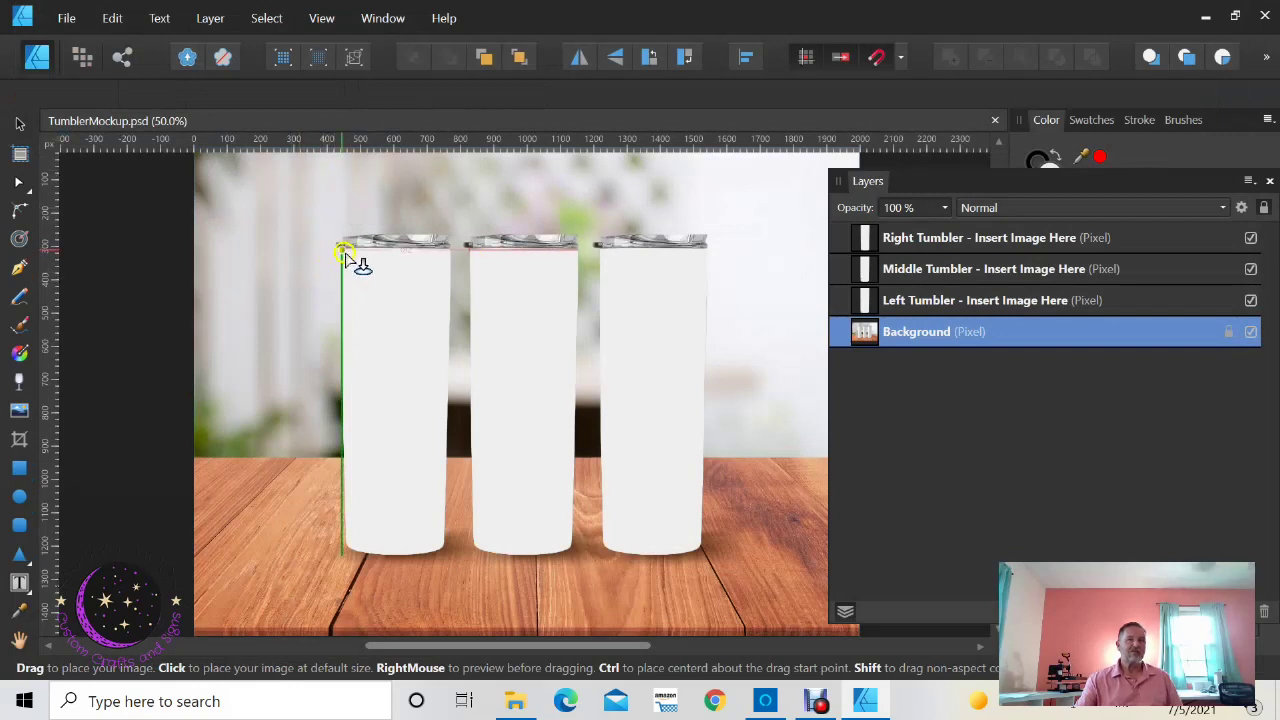
drag(343, 250, 714, 558)
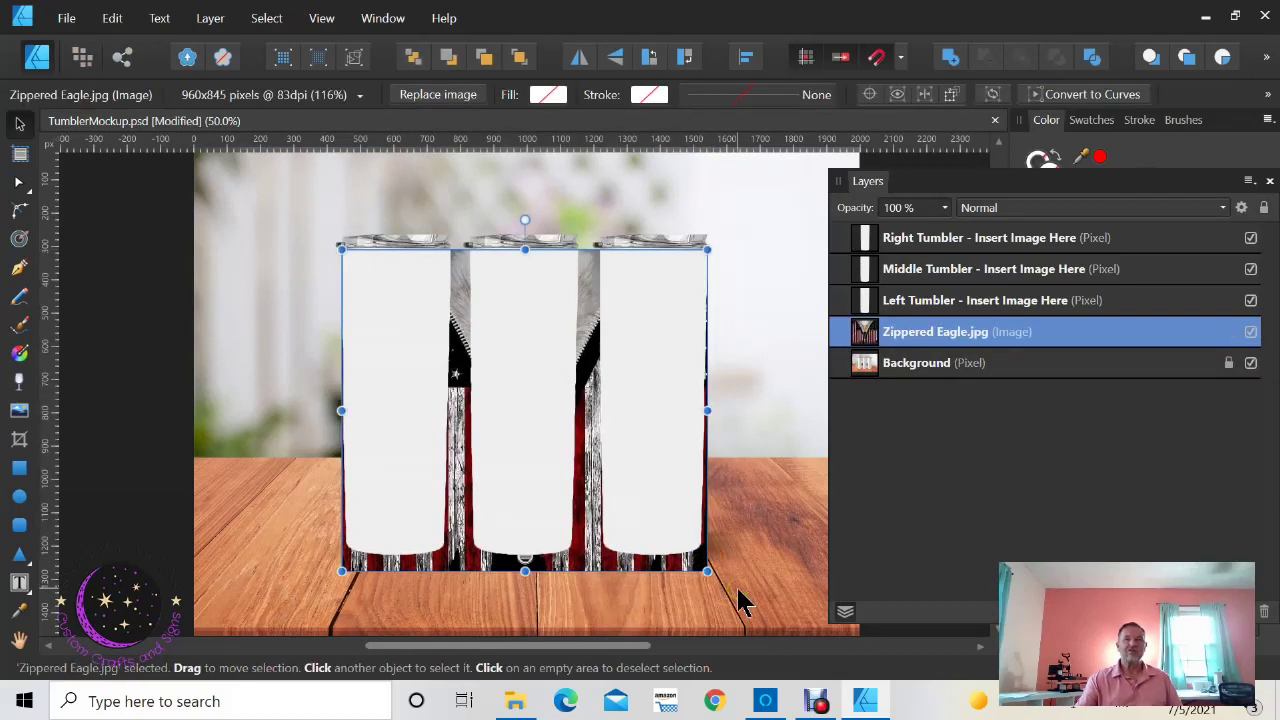
Step: Move the Zippered Eagle.jpg layer above the tumbler layers in the Layers panel
click(921, 336)
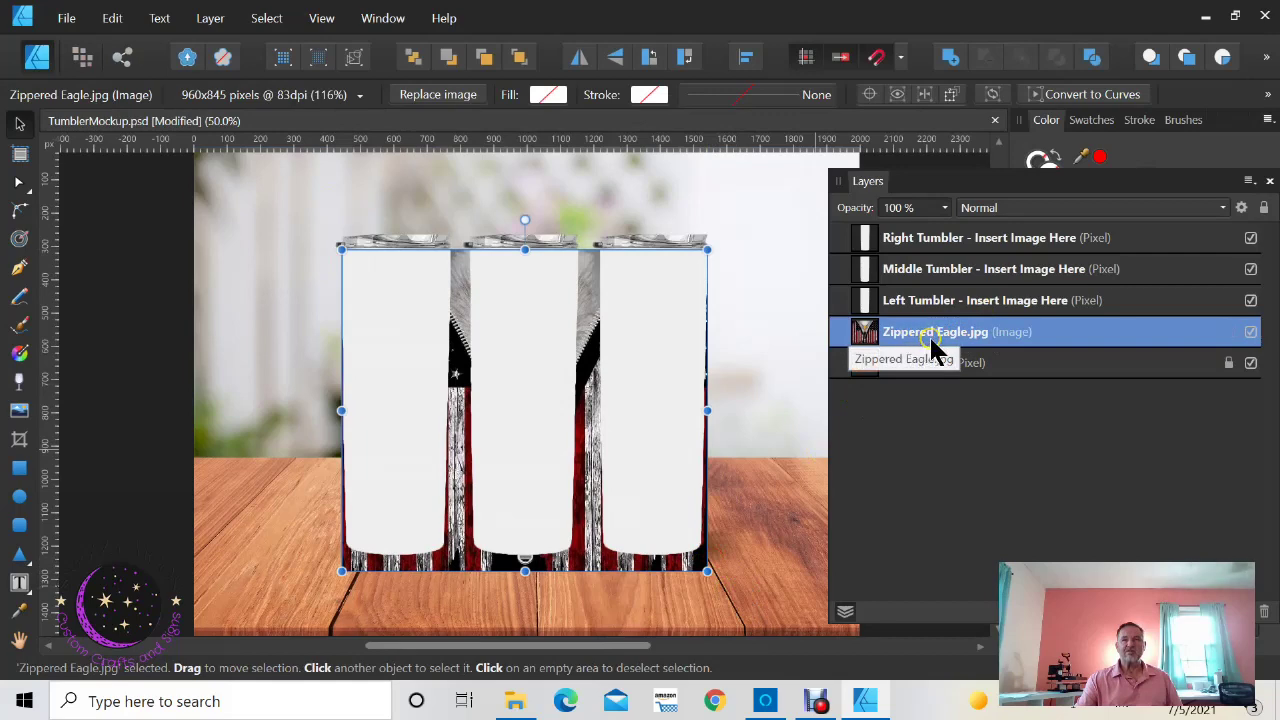
drag(932, 345, 943, 240)
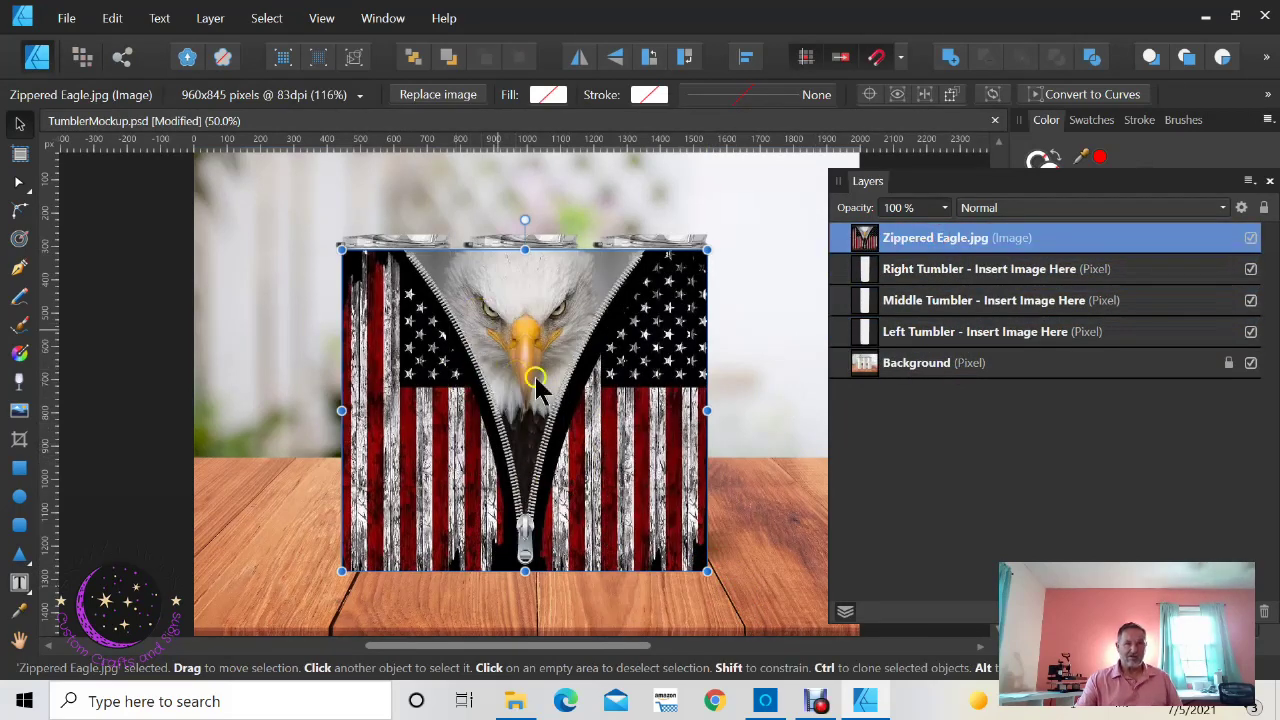
click(499, 381)
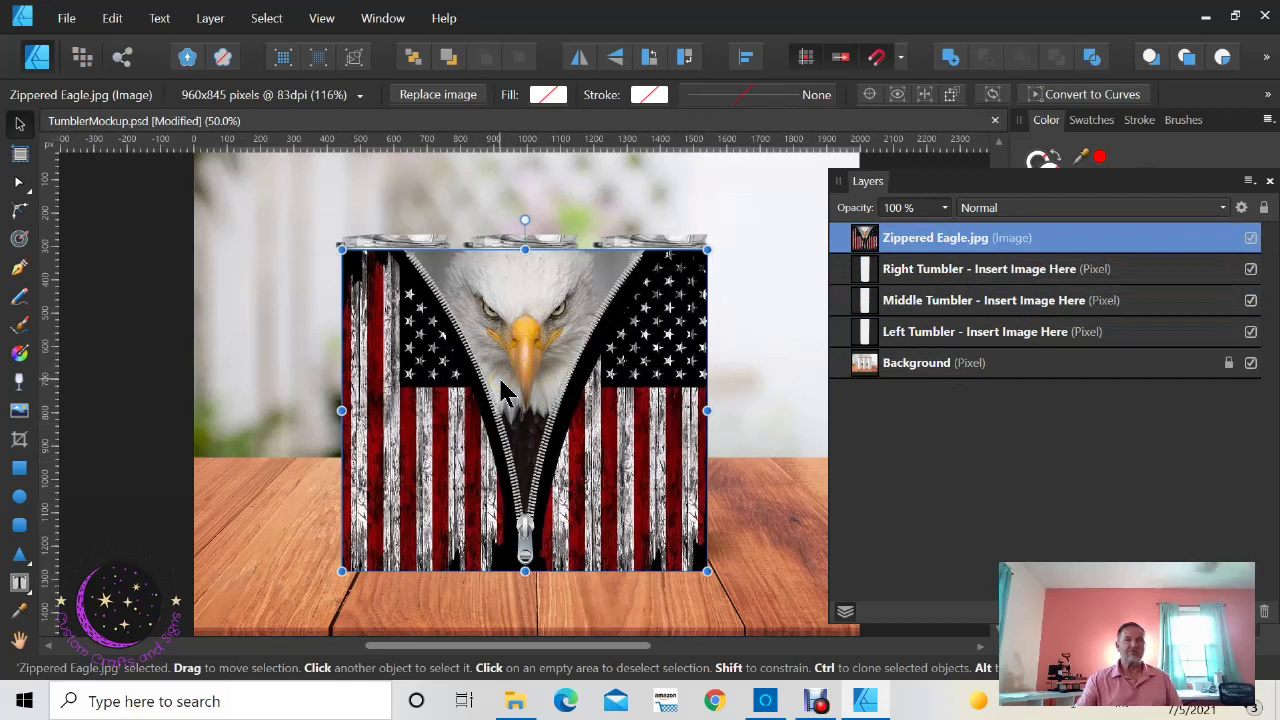
click(626, 356)
click(934, 255)
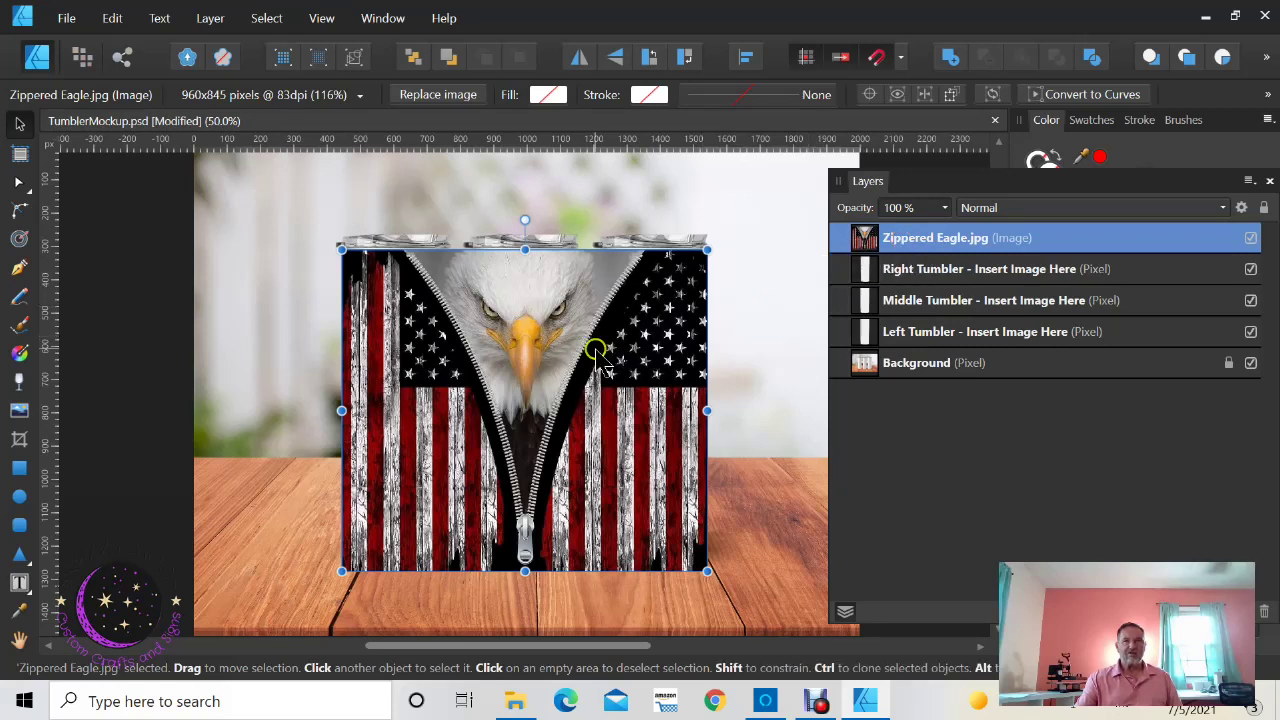
double_click(912, 240)
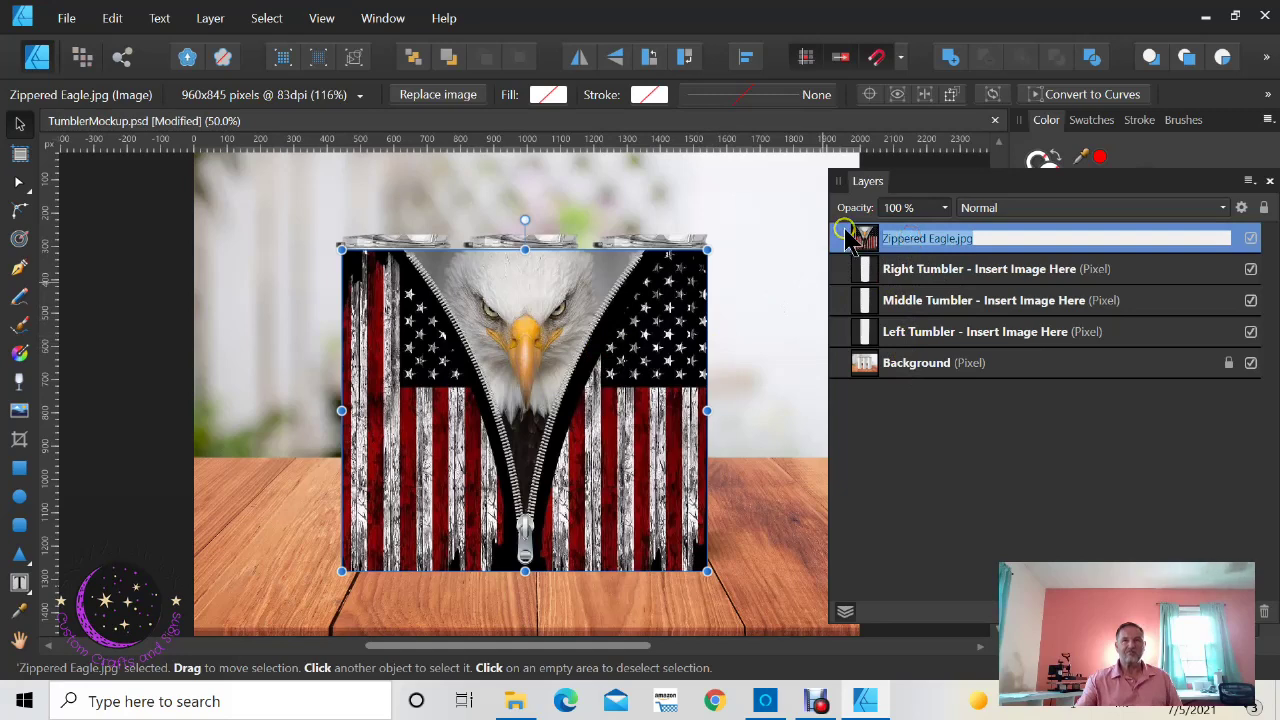
click(882, 238)
key(Return)
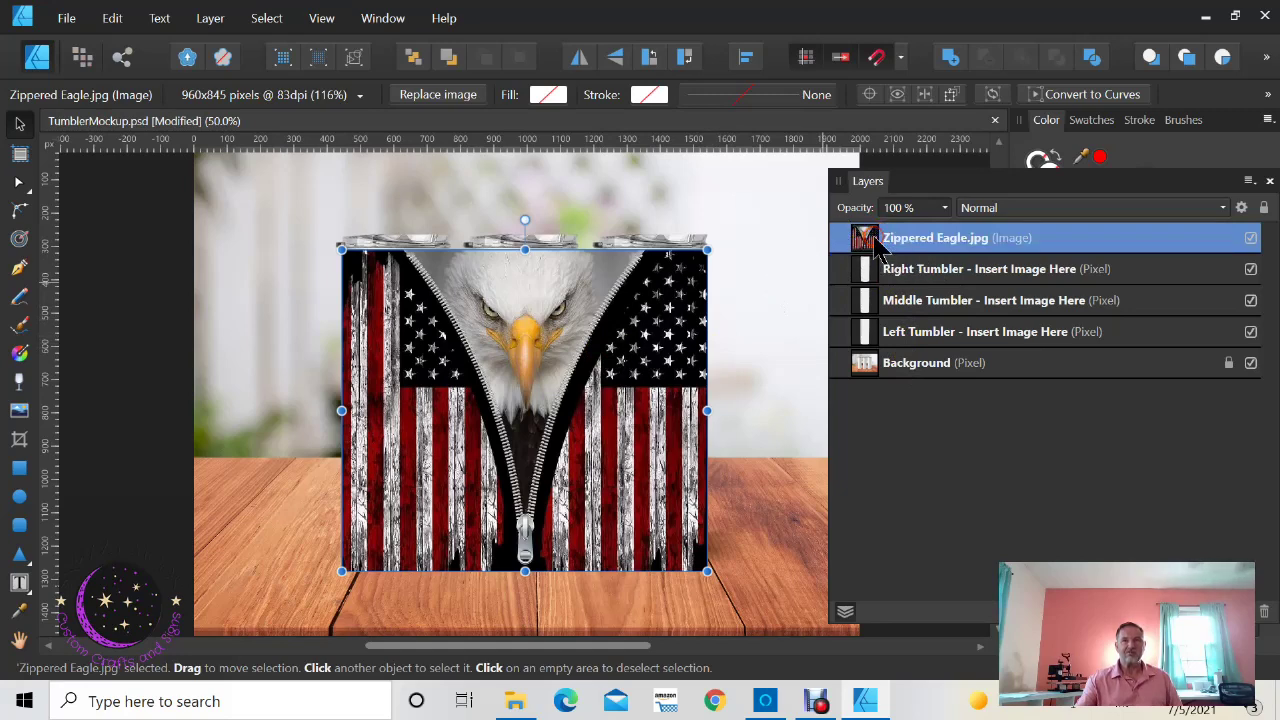
Step: Copy the eagle layer and paste it twice, giving three Zippered Eagle.jpg layers
right_click(876, 247)
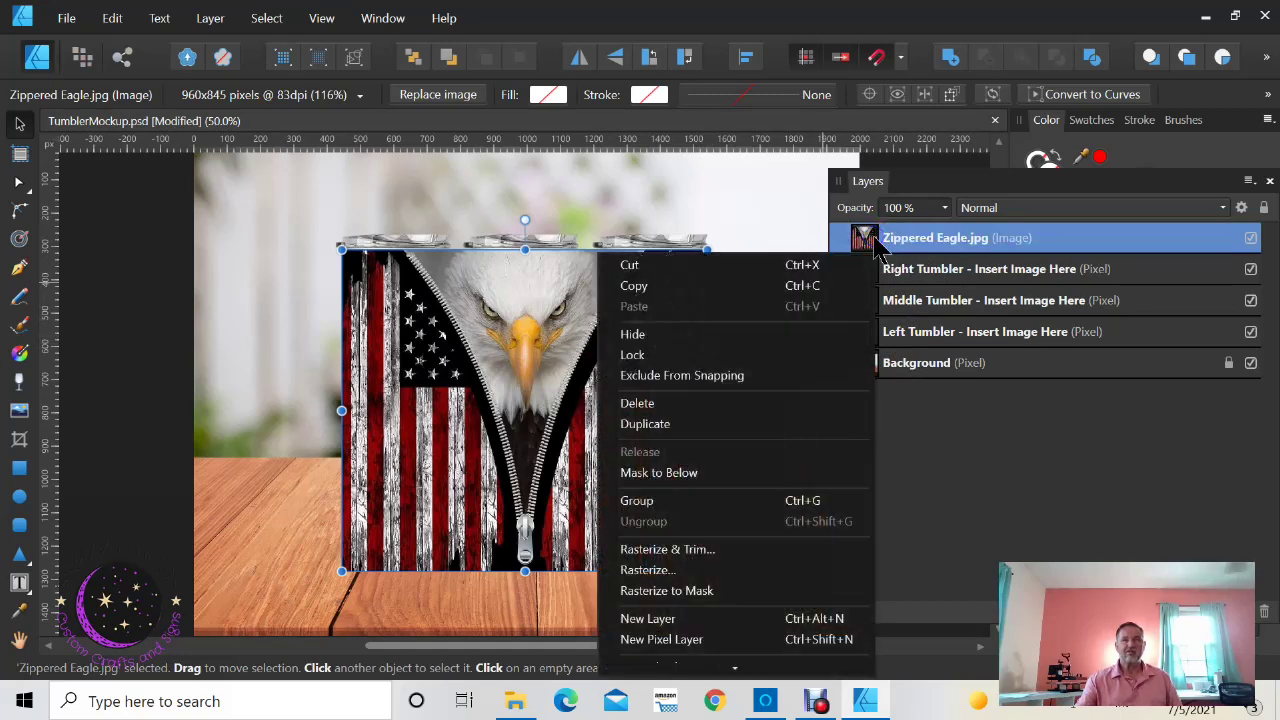
click(752, 290)
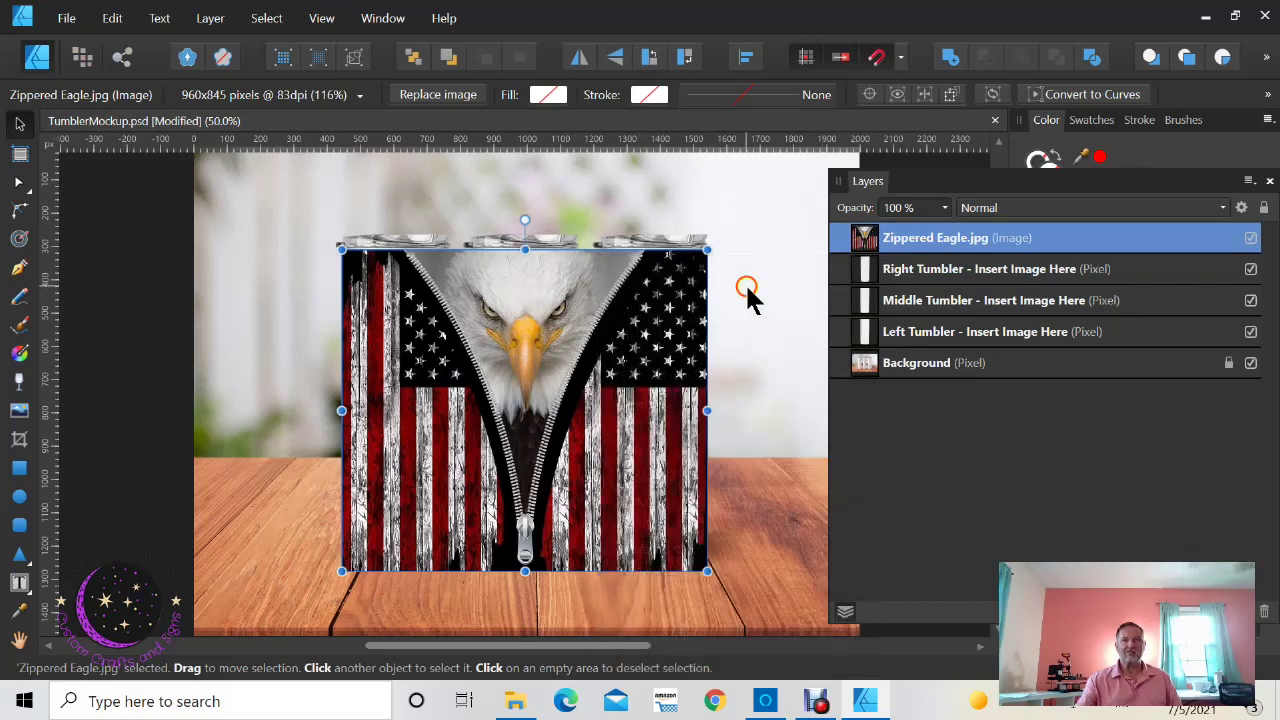
right_click(872, 245)
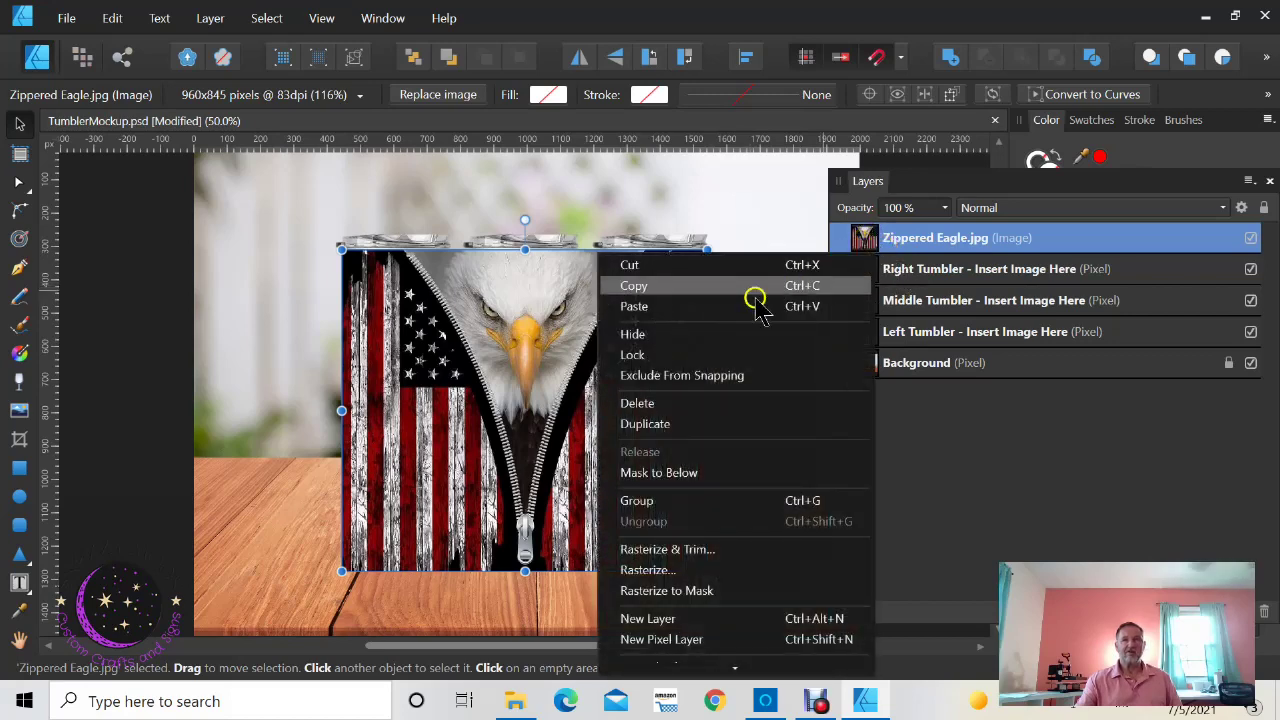
click(729, 306)
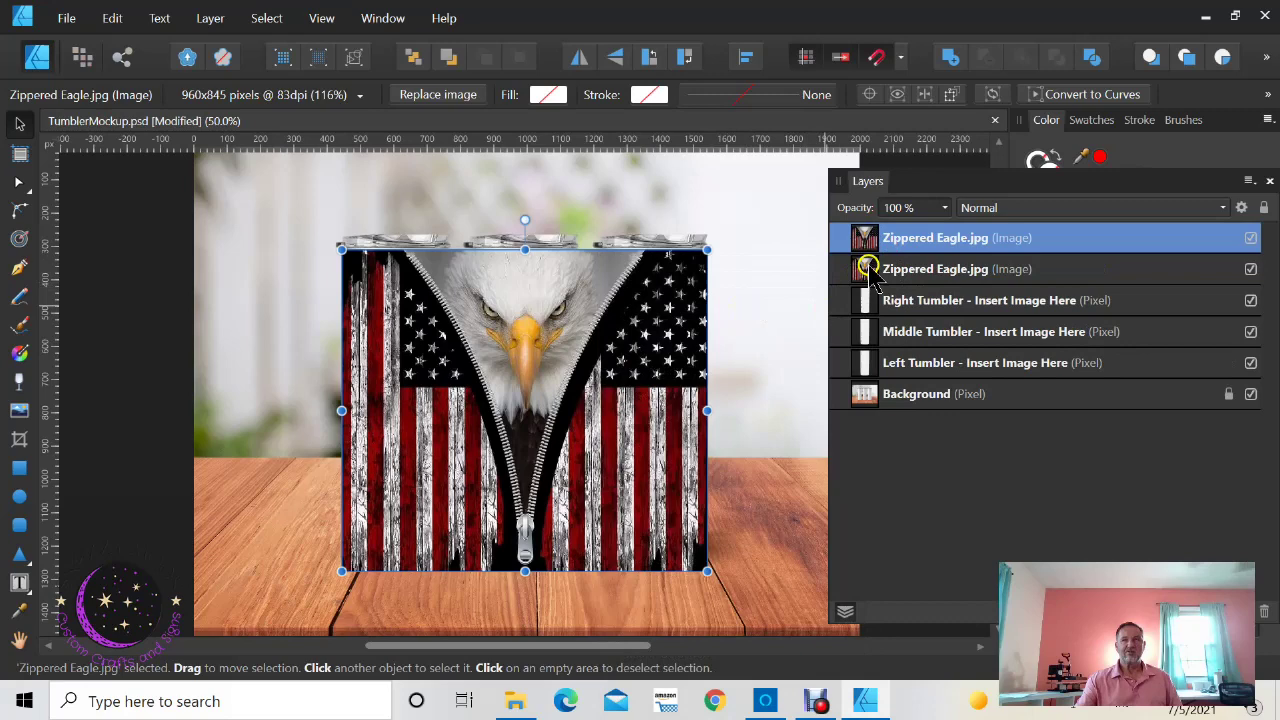
right_click(864, 268)
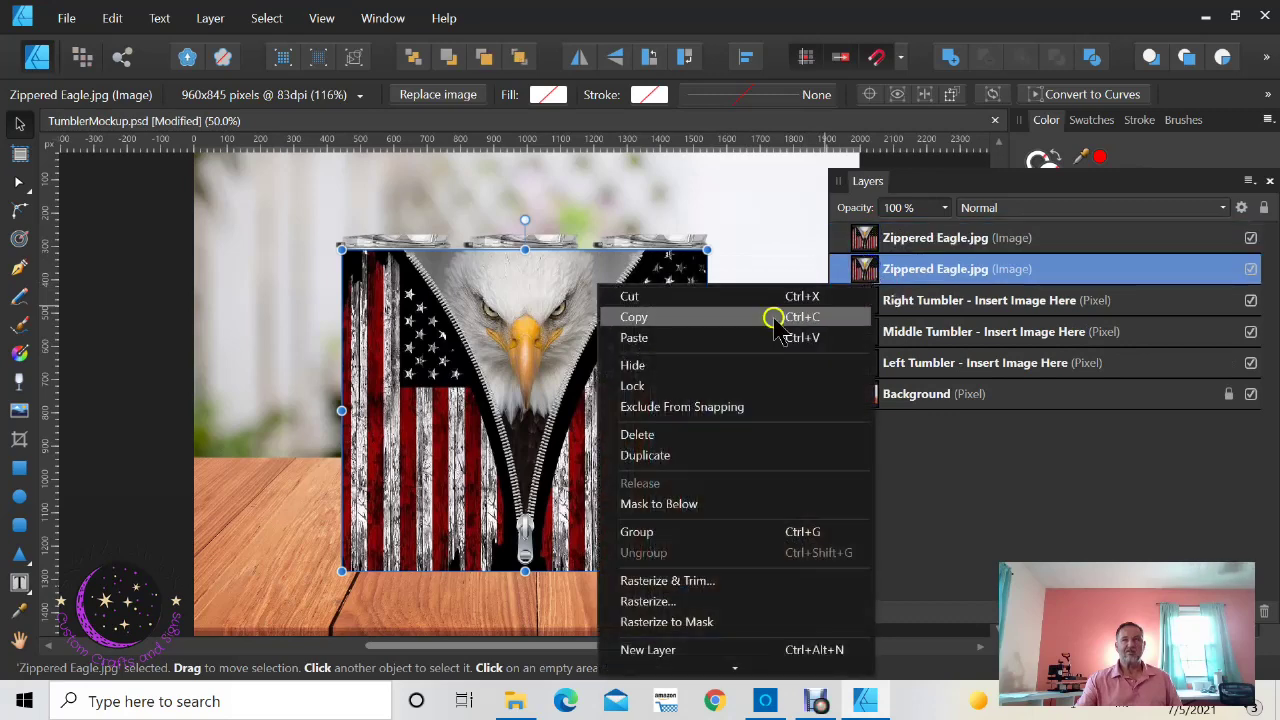
click(703, 338)
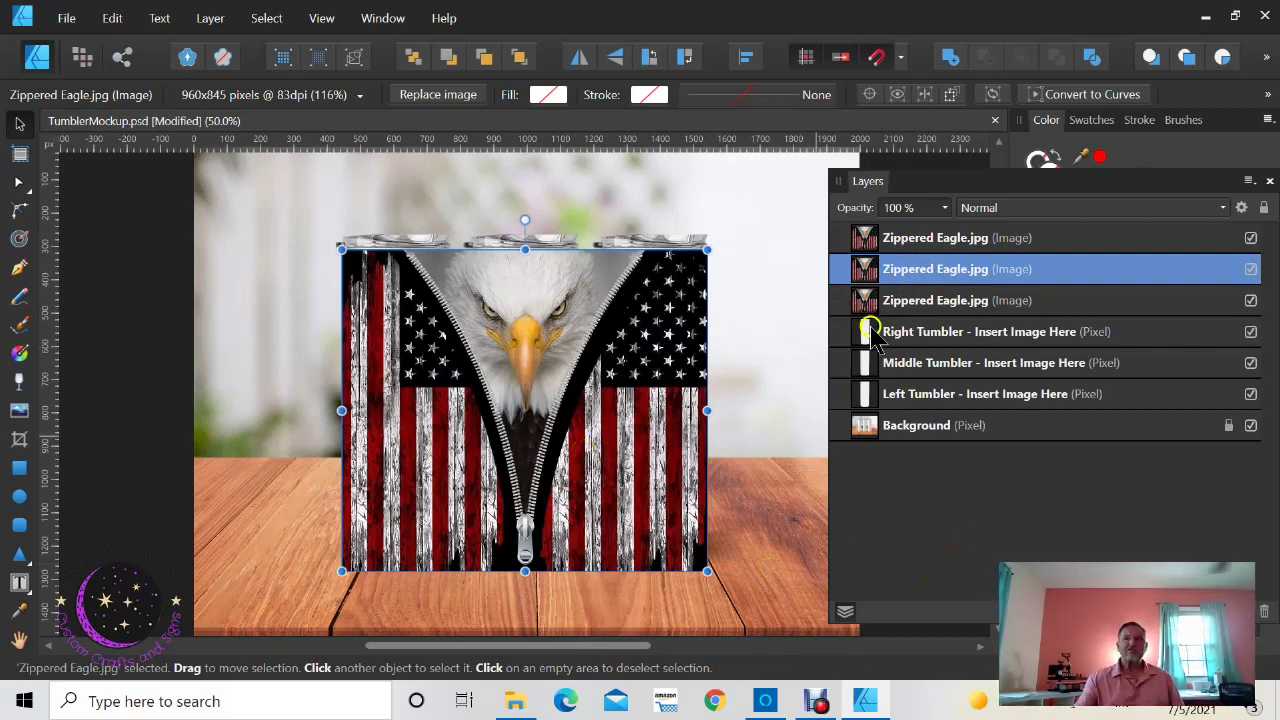
Step: Nest one eagle copy each into the Right, Middle and Left Tumbler layers, then deselect
drag(877, 252, 930, 338)
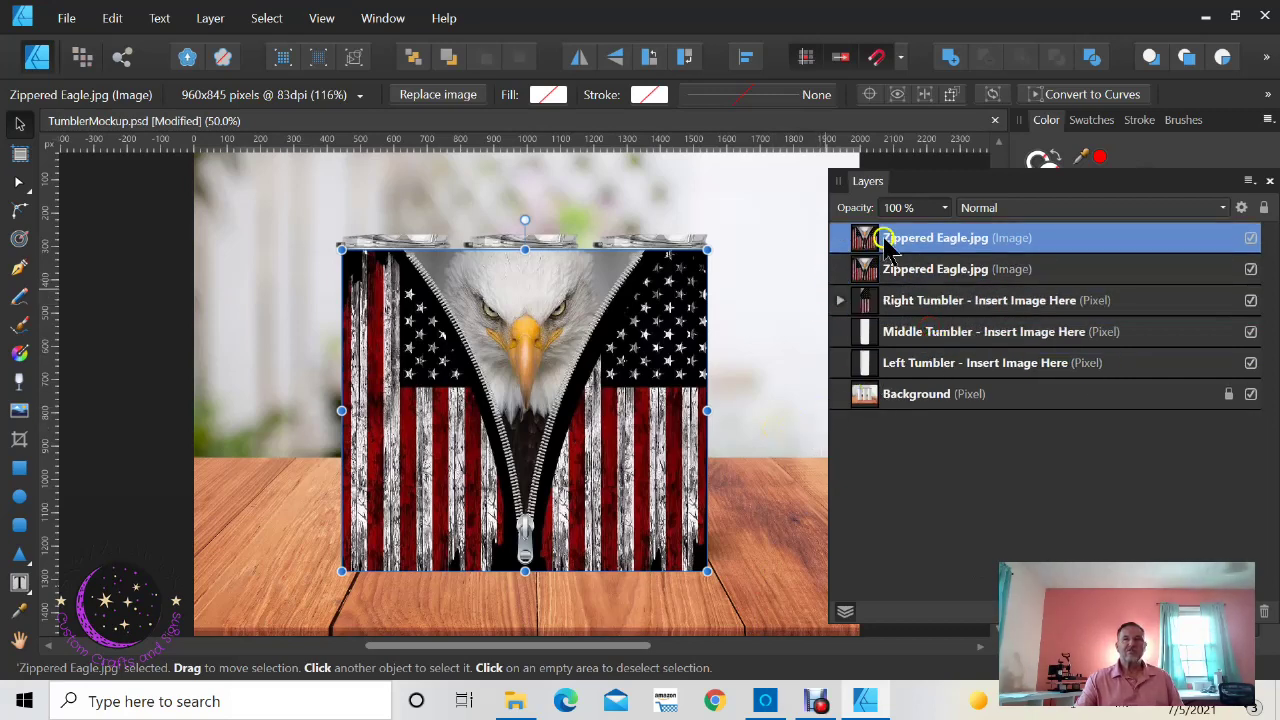
drag(903, 238, 935, 335)
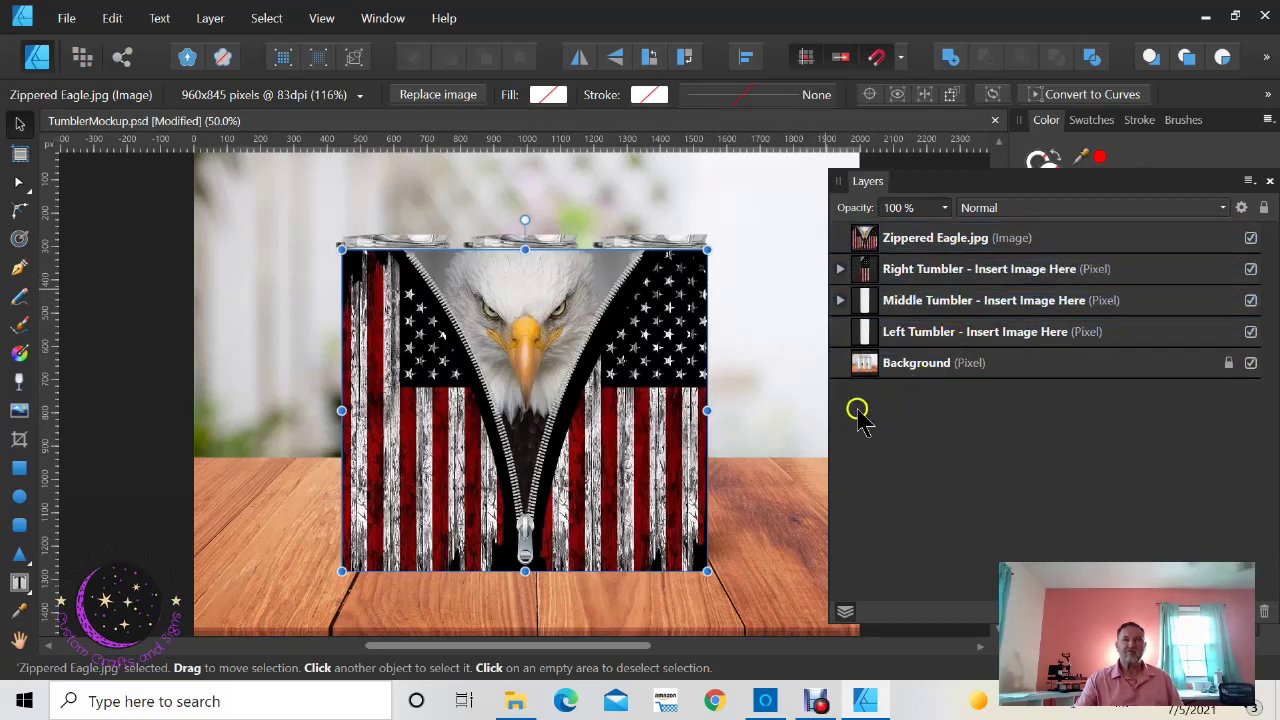
drag(903, 237, 953, 336)
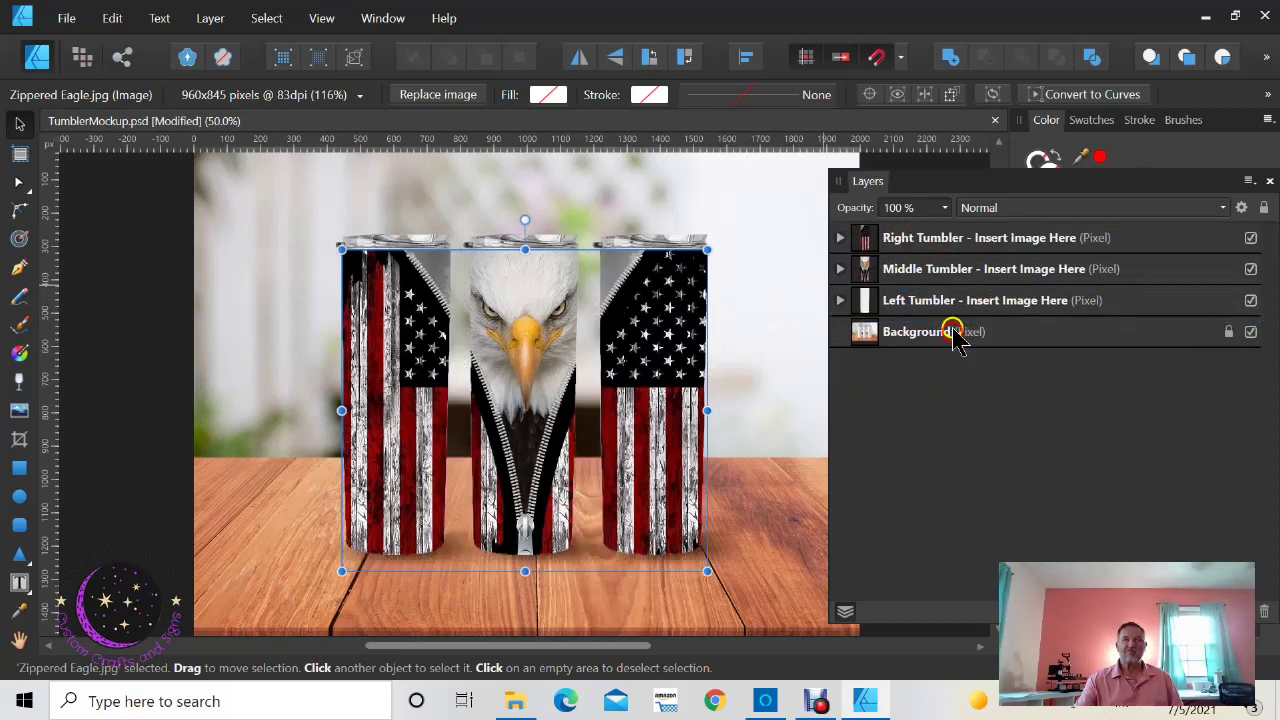
click(787, 522)
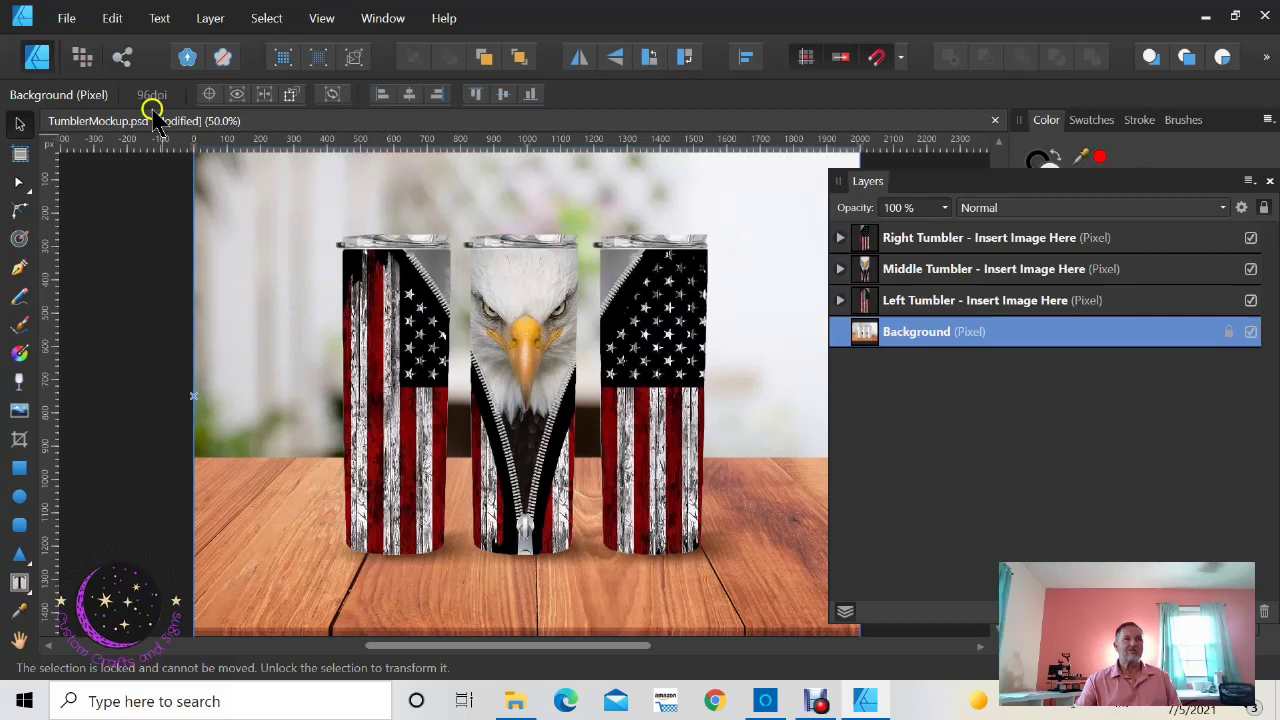
Step: Open Export for the 2000 × 1500 px mockup, compare JPEG, then settle on PNG format
click(65, 20)
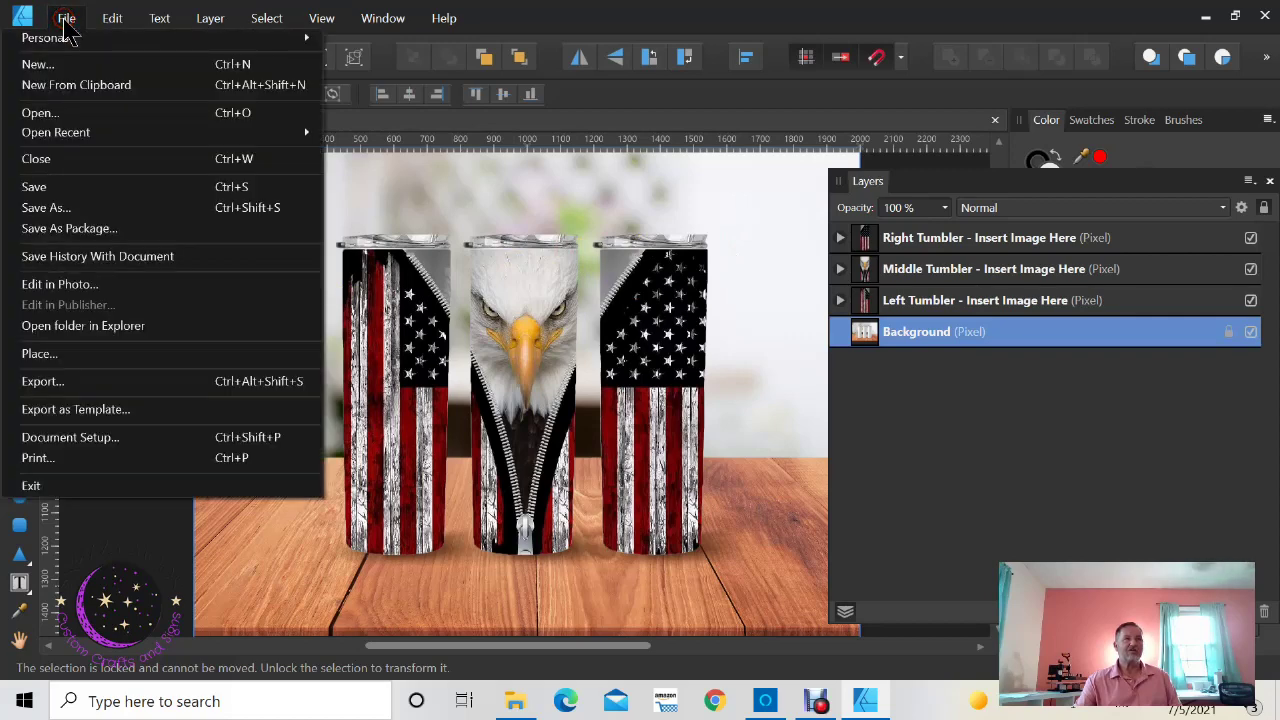
click(35, 385)
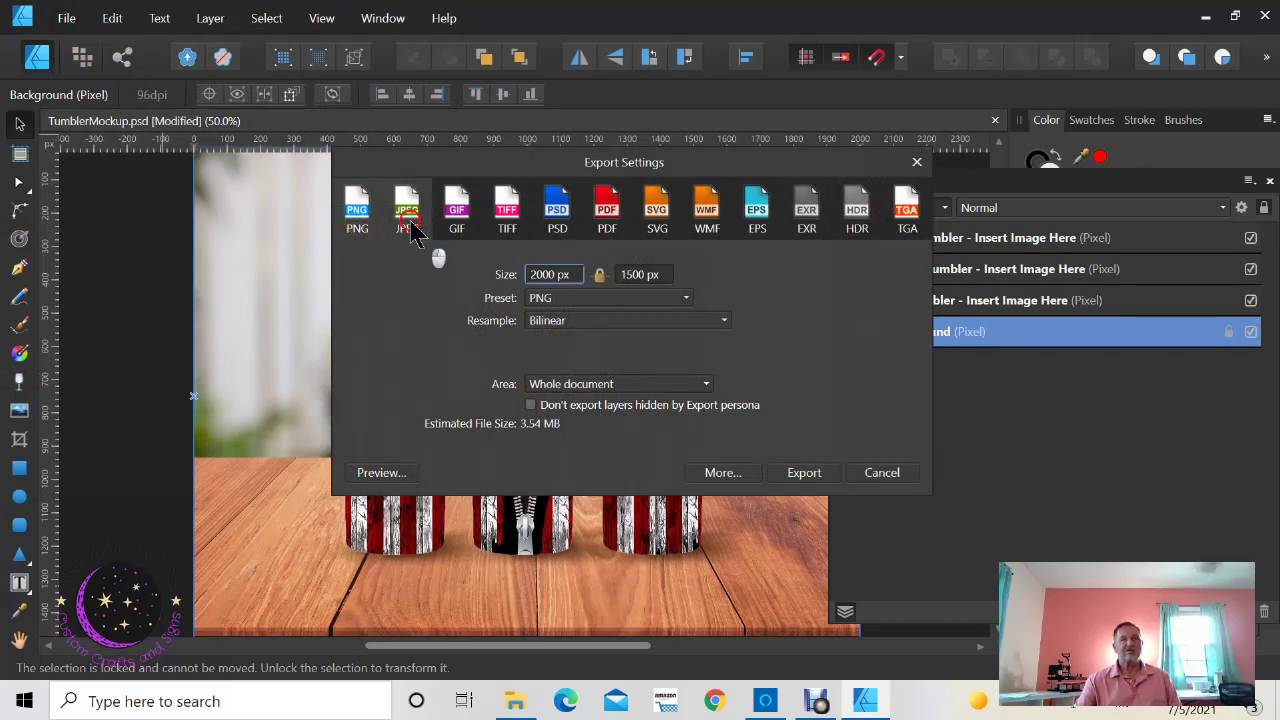
click(407, 215)
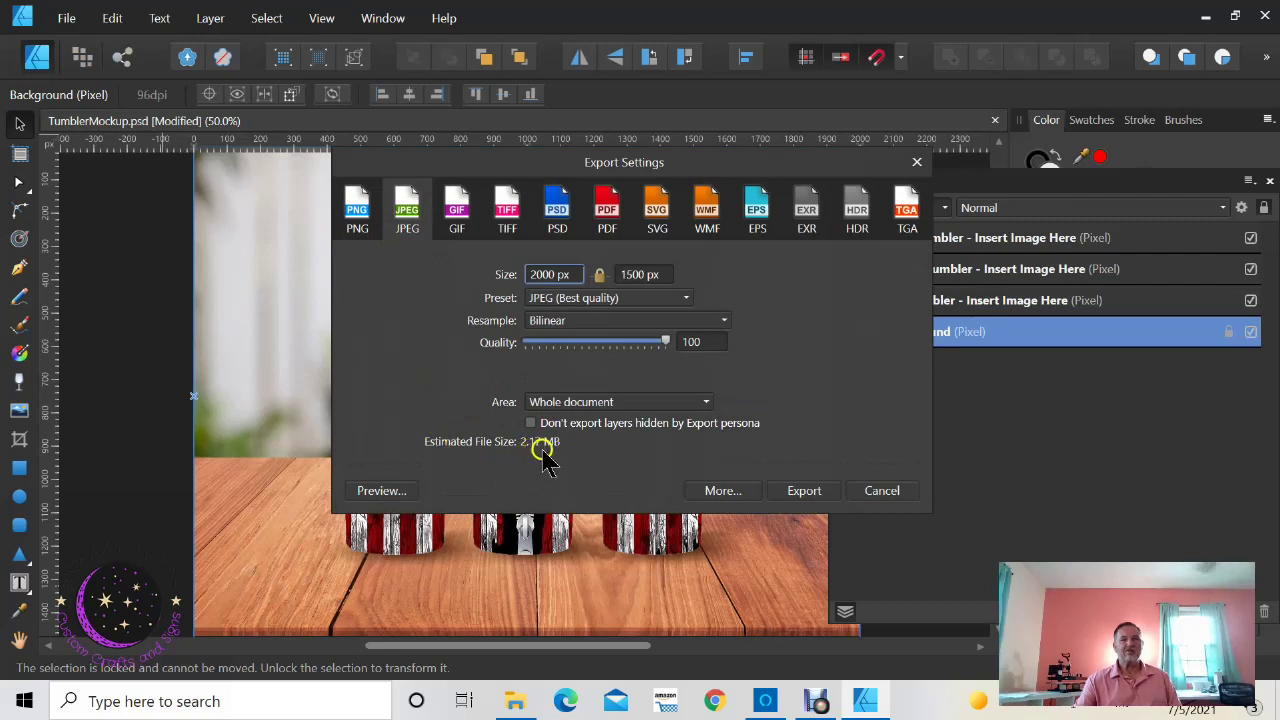
click(356, 222)
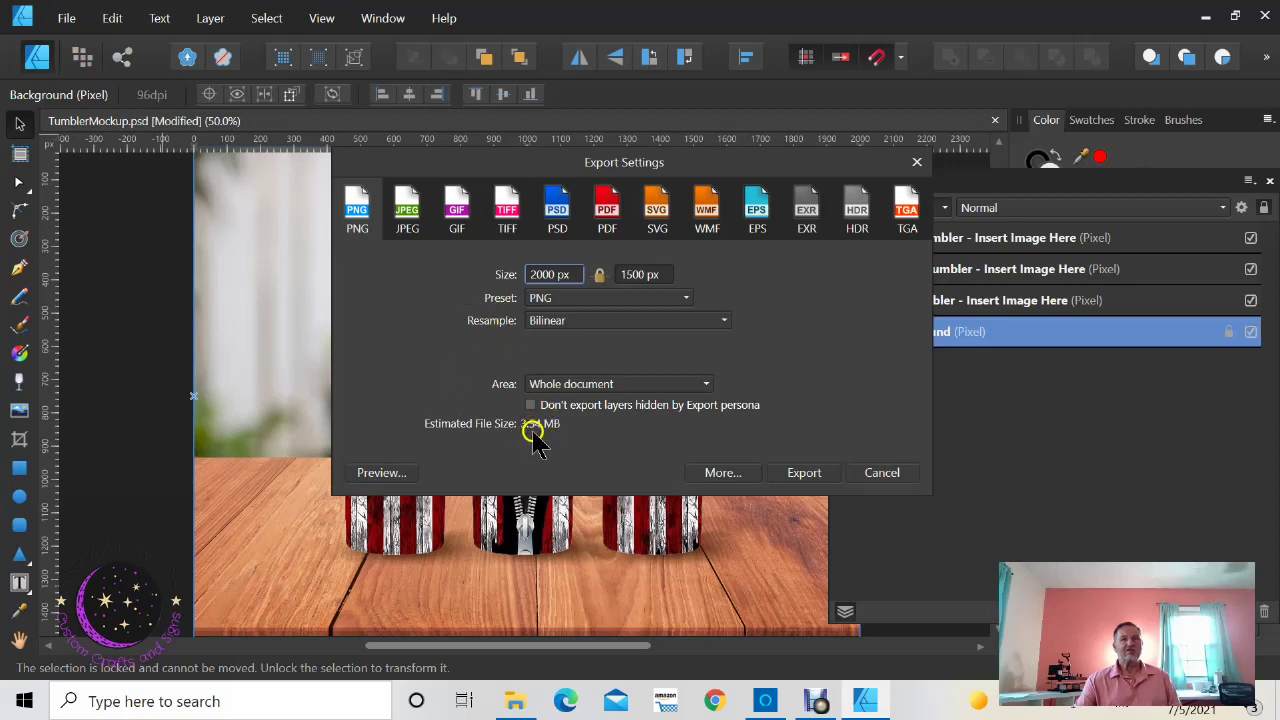
click(408, 212)
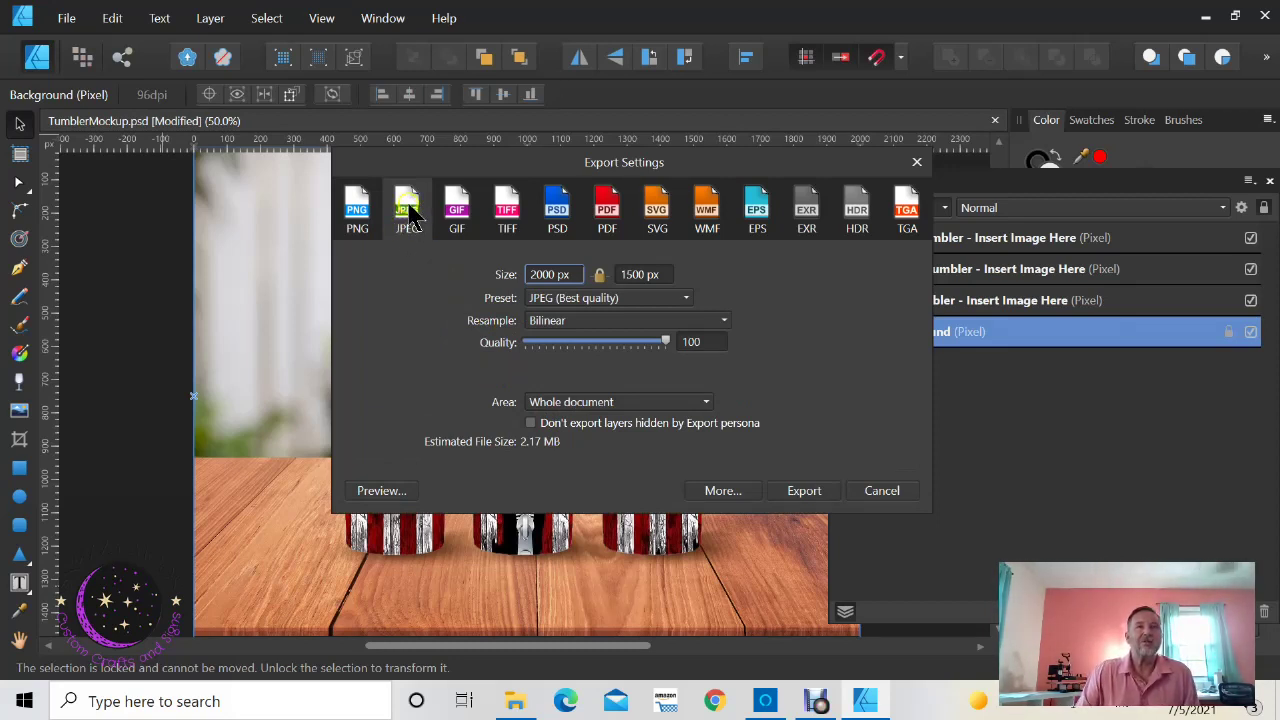
click(358, 214)
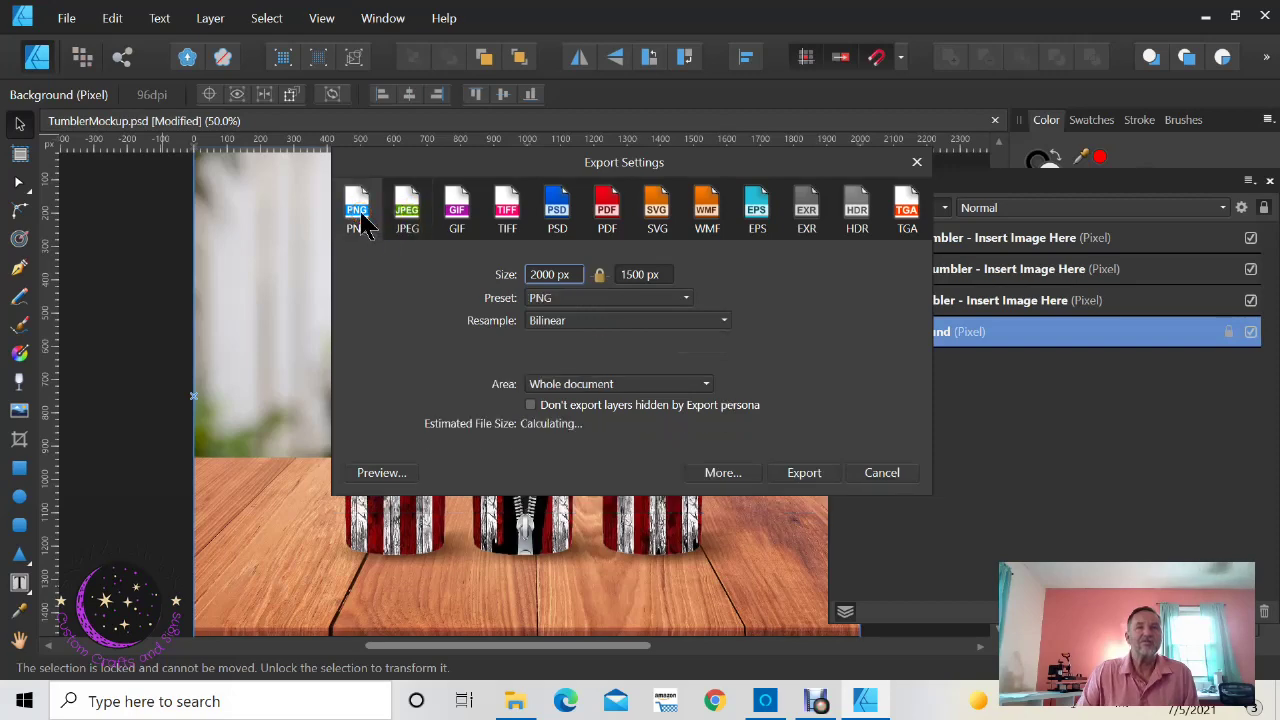
Step: Export the PNG as Zippered Eagle in Mockup Video, replacing the existing file
click(805, 478)
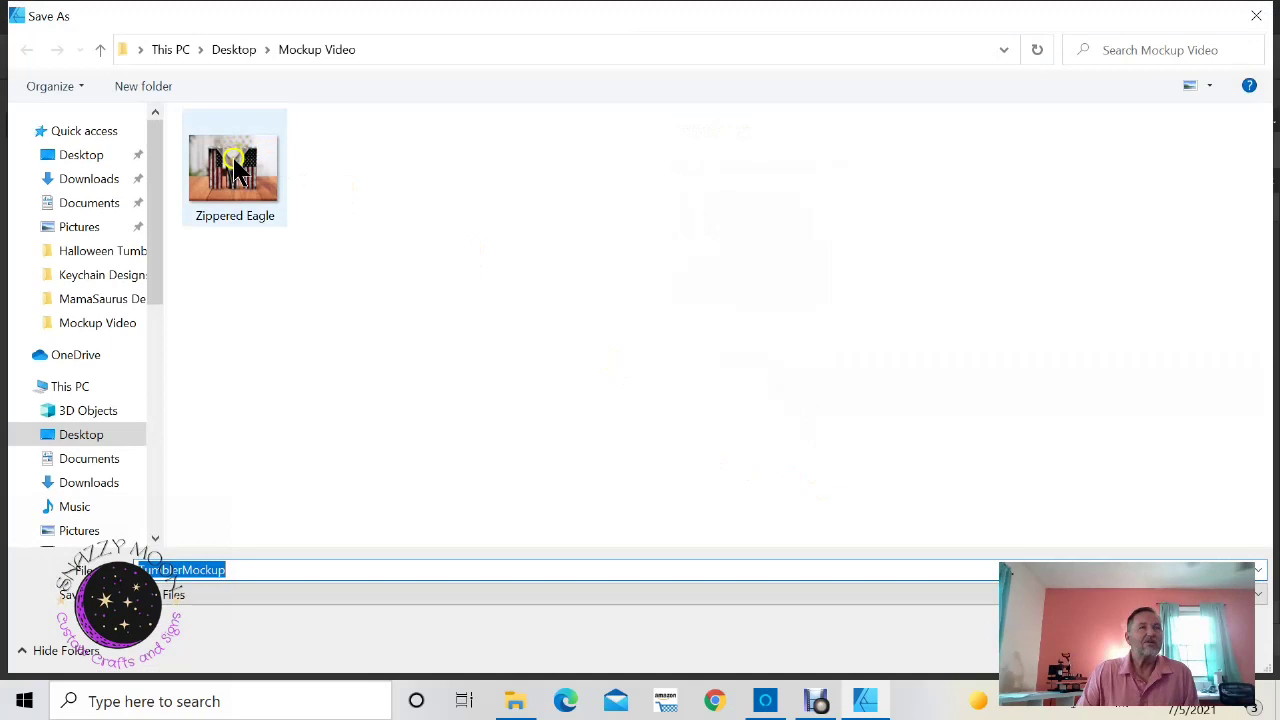
click(237, 170)
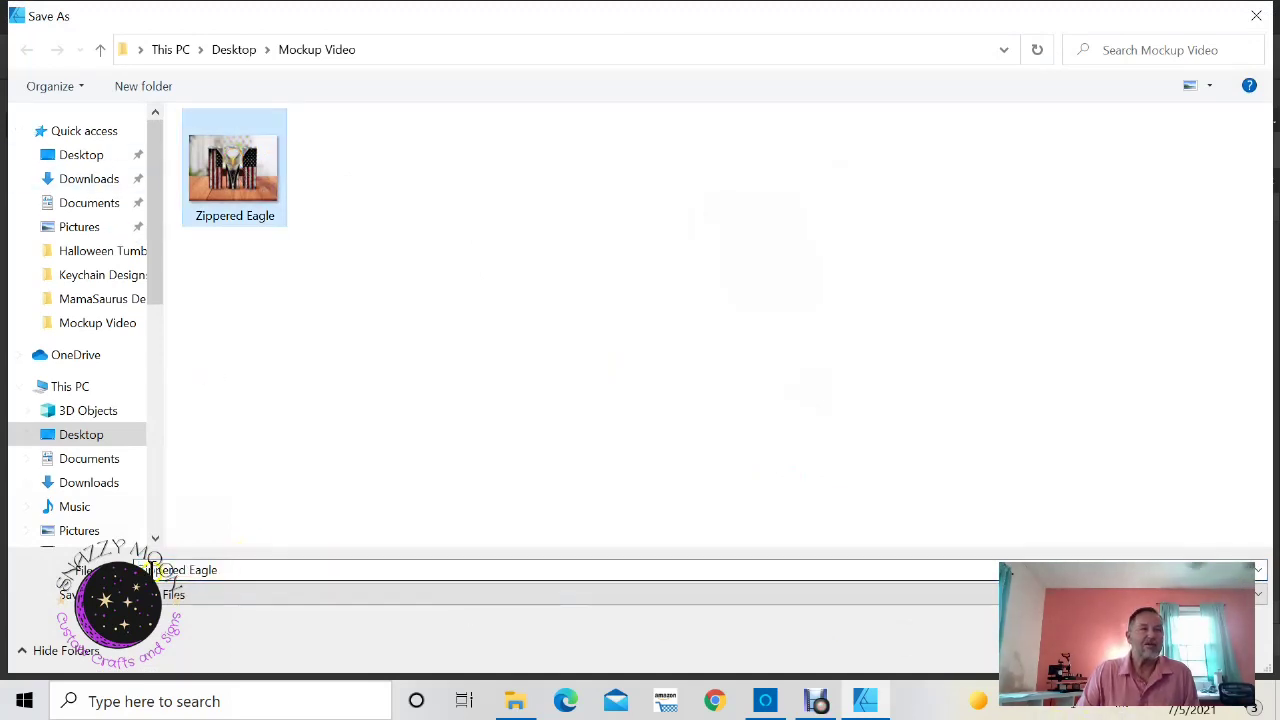
click(1100, 650)
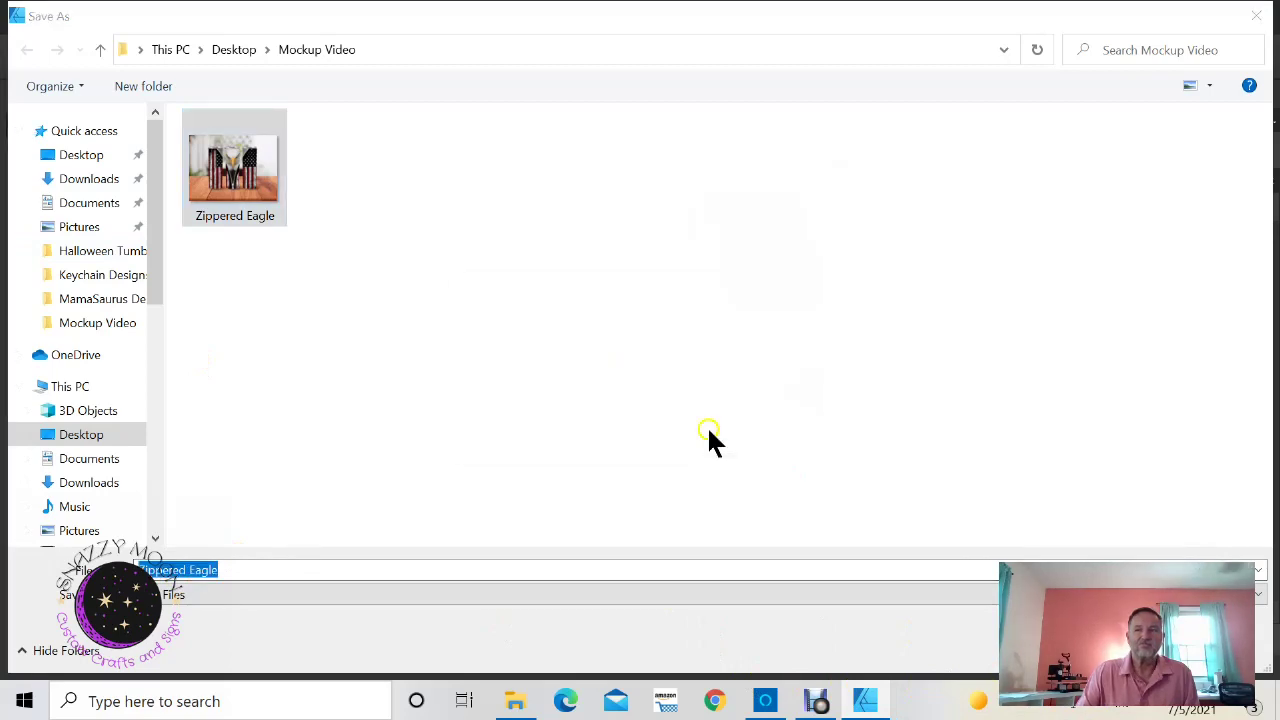
click(720, 431)
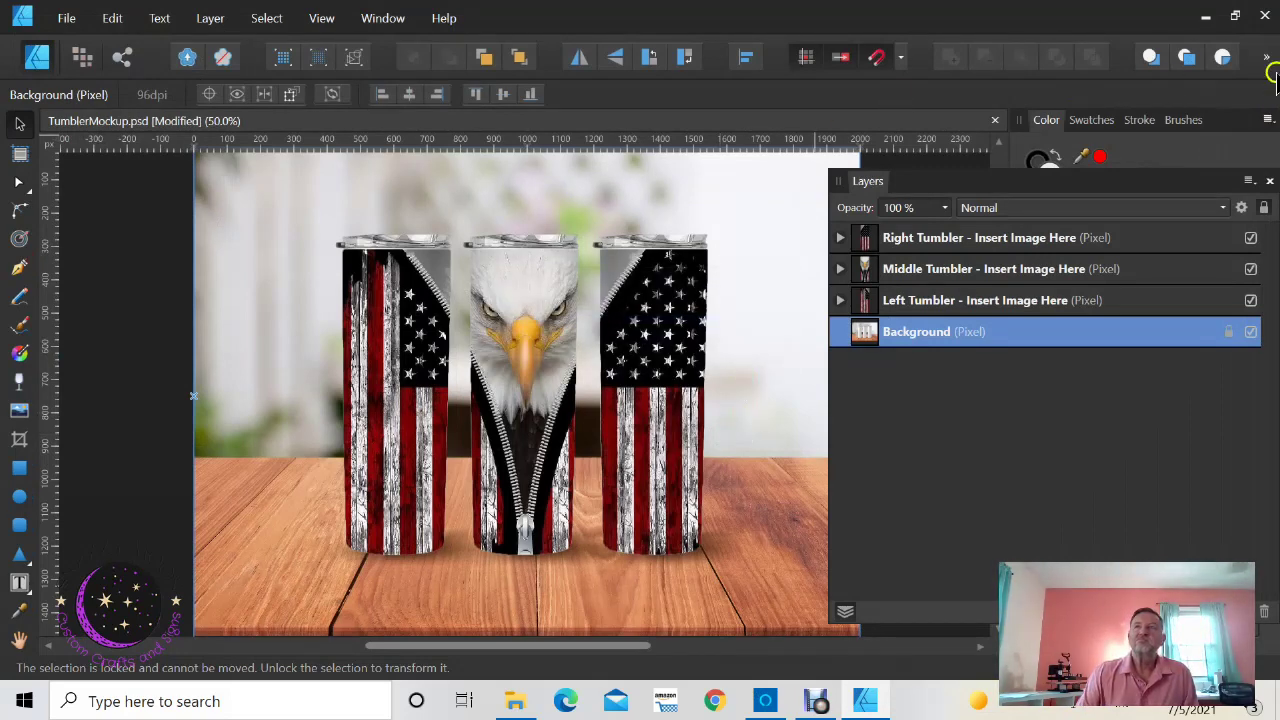
Step: Close the mockup document without saving changes
click(1266, 17)
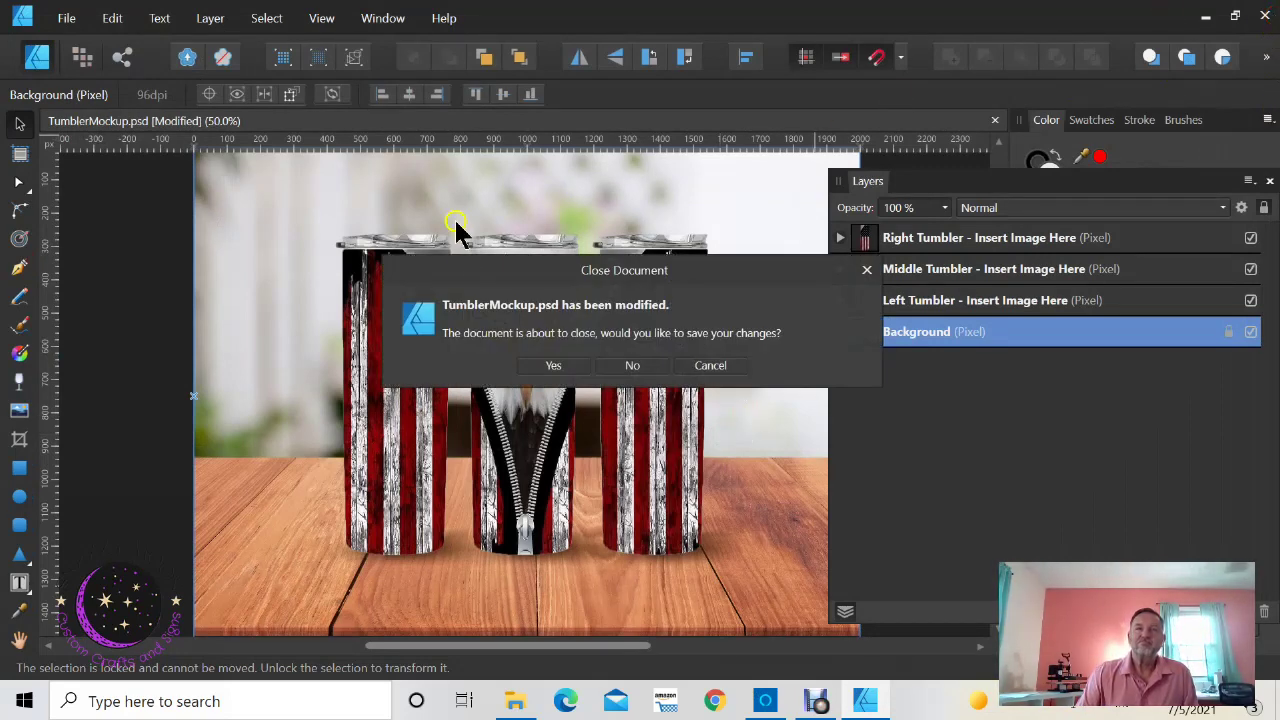
click(549, 378)
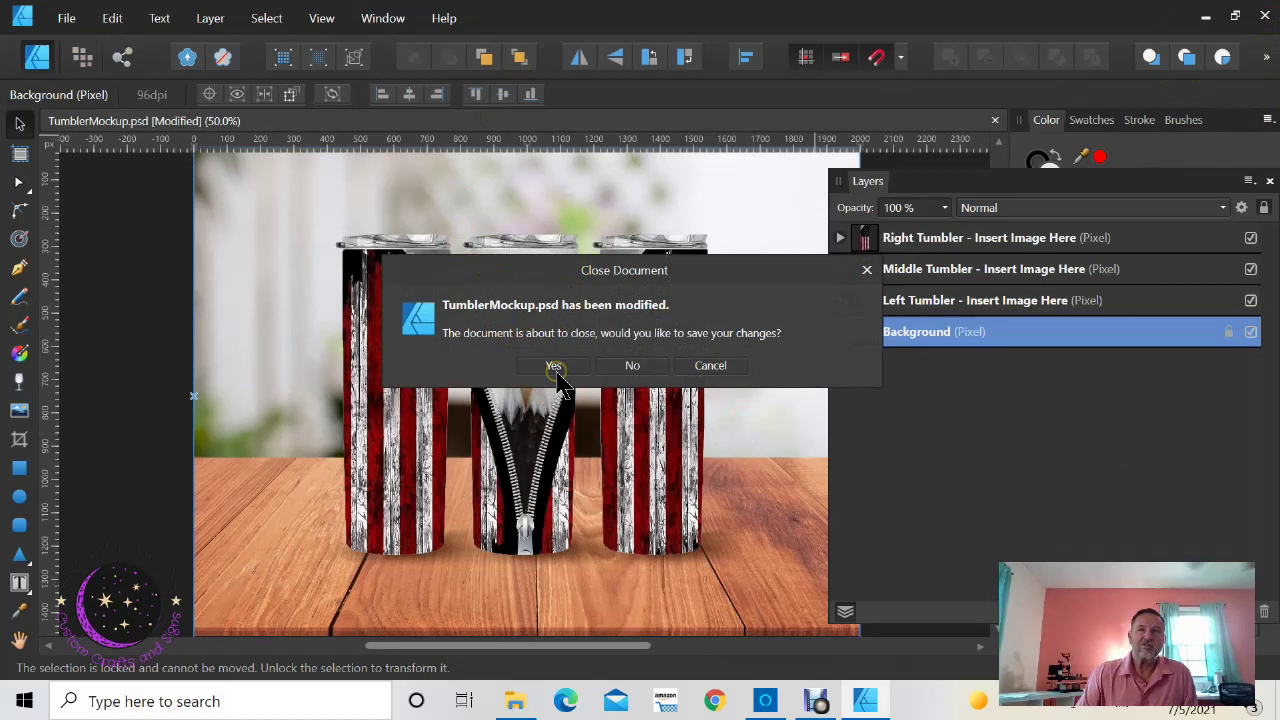
click(632, 370)
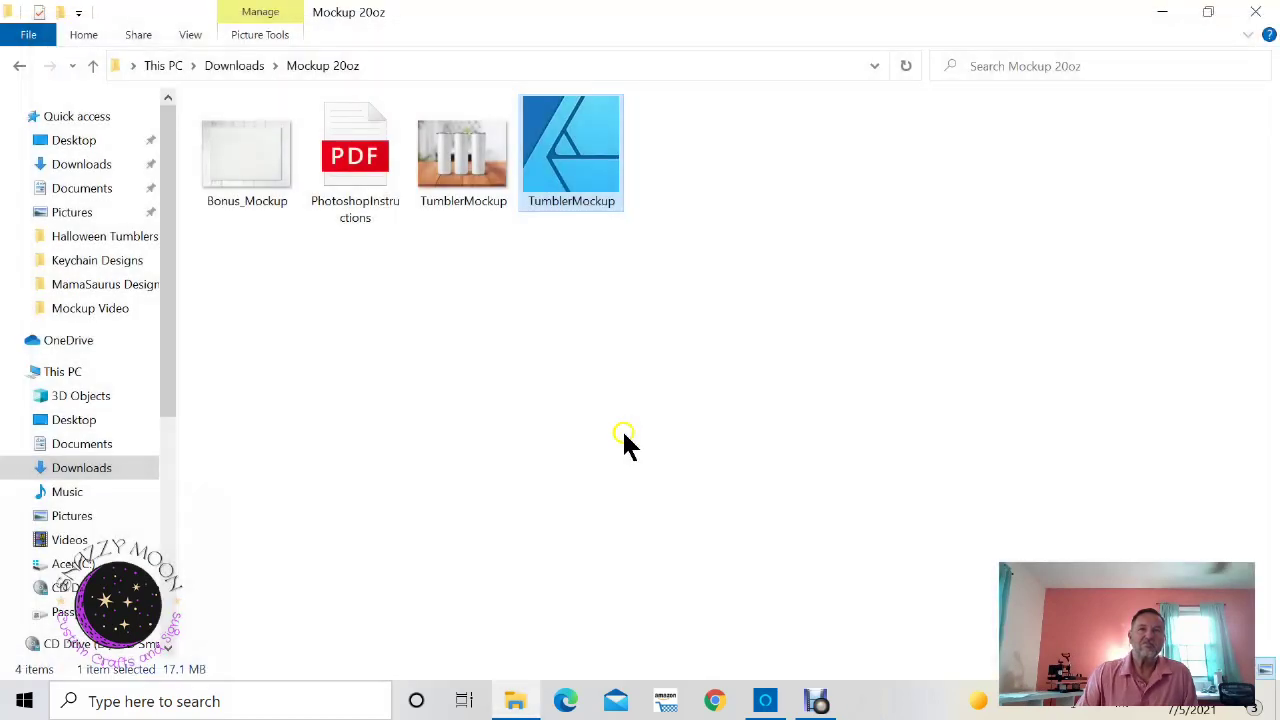
Step: Browse via Downloads and Mockup 20oz to Mockup Video and select the Zippered Eagle PNG
click(85, 167)
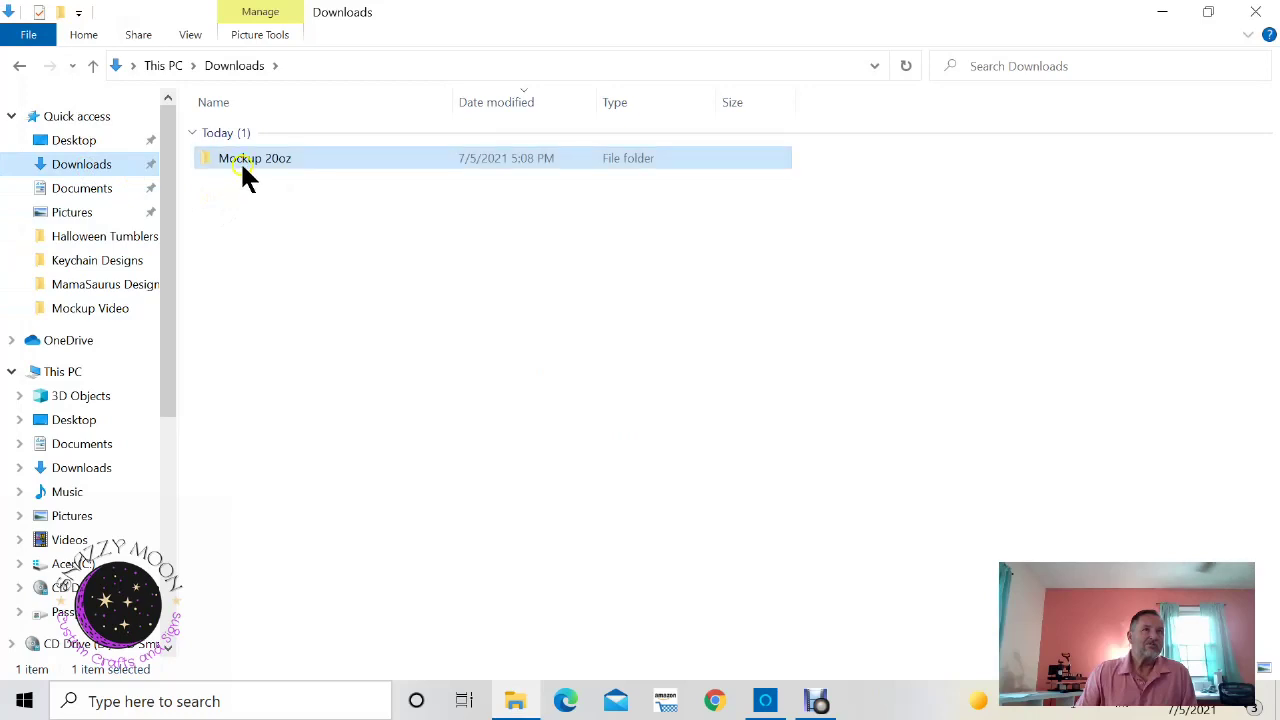
double_click(240, 161)
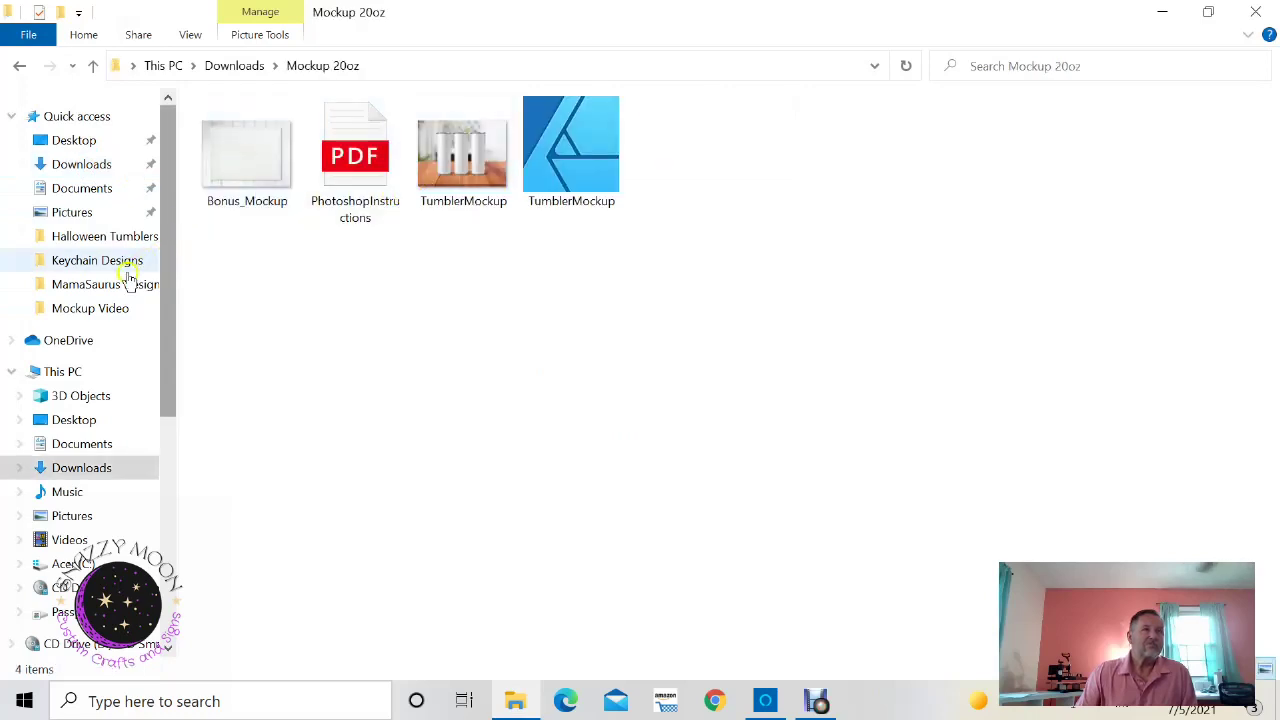
click(100, 308)
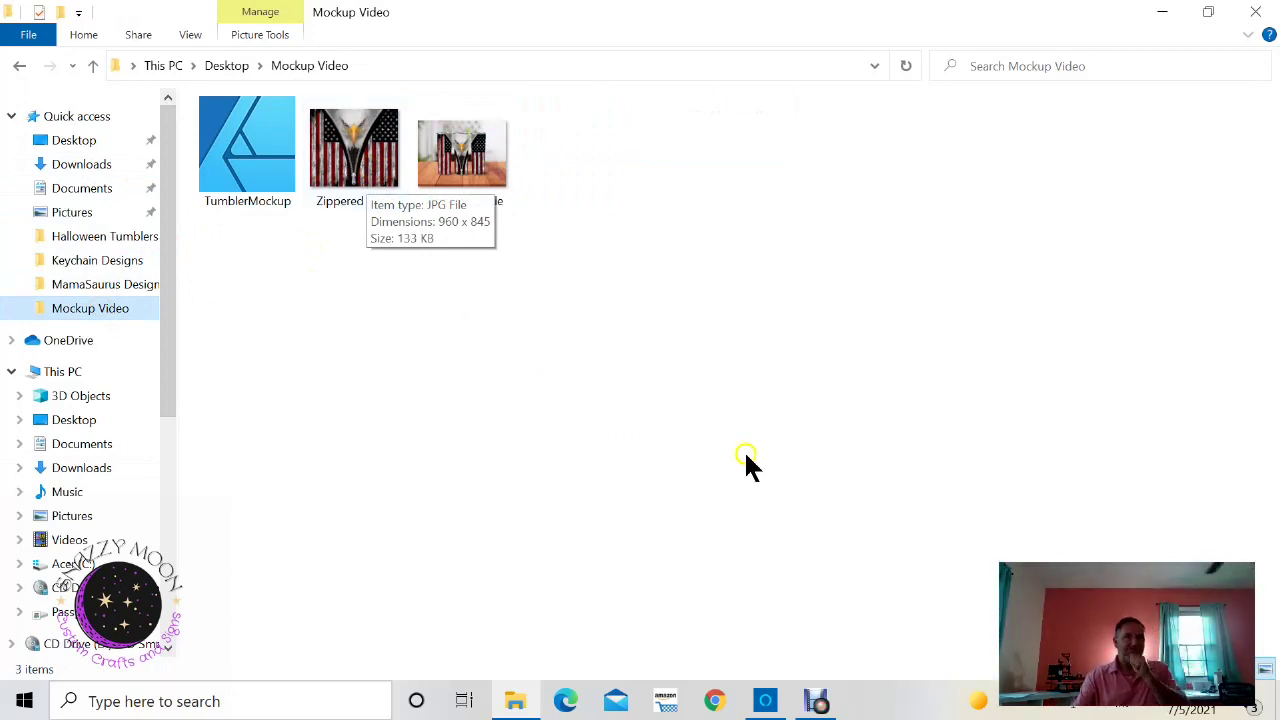
click(483, 180)
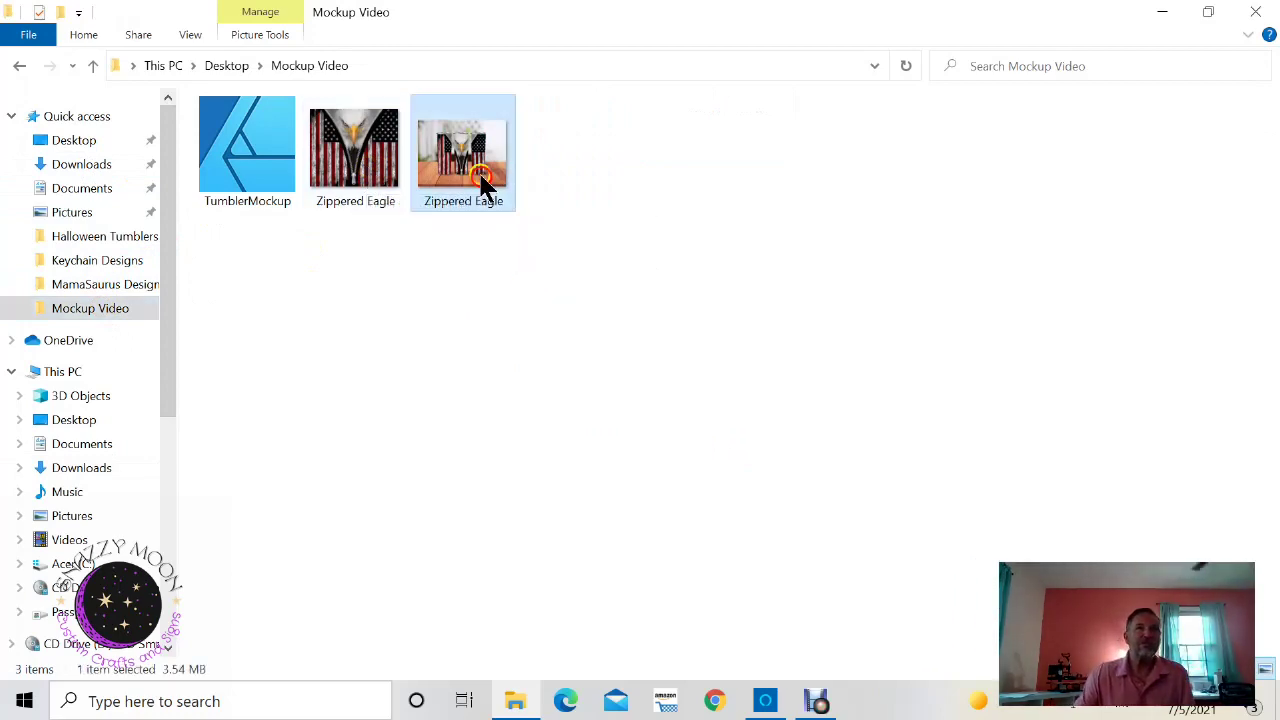
double_click(483, 180)
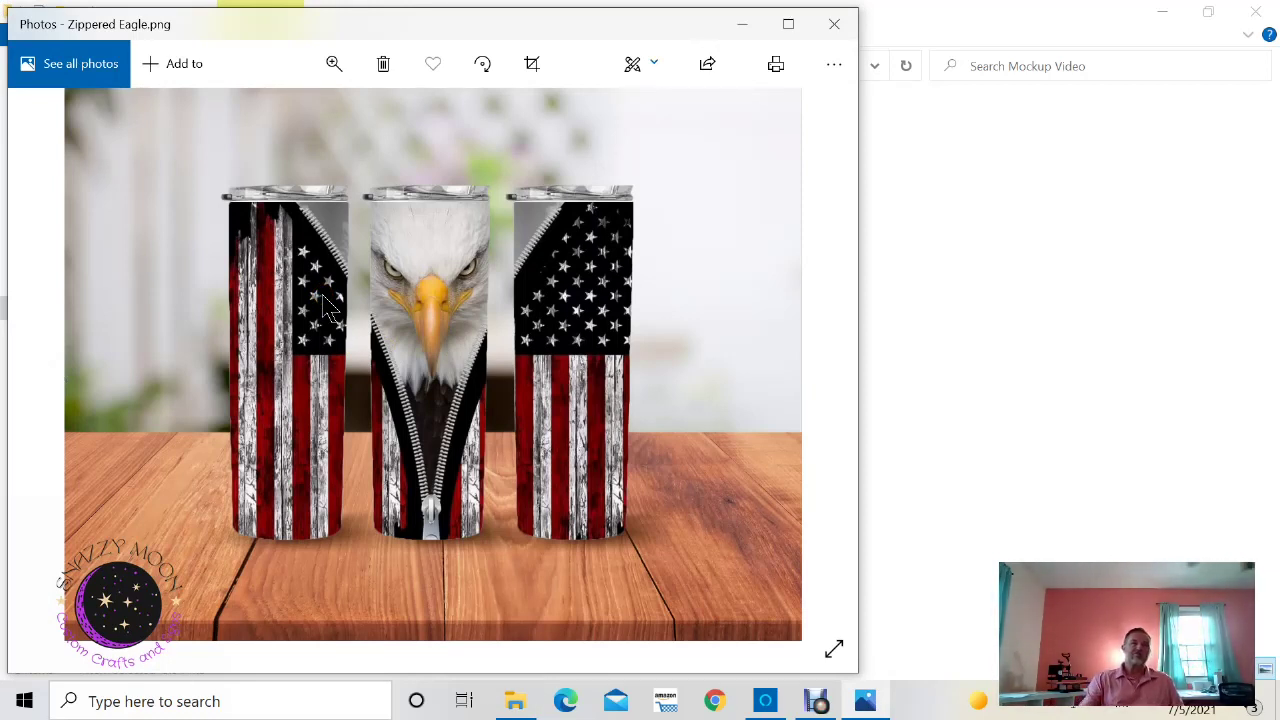
click(838, 26)
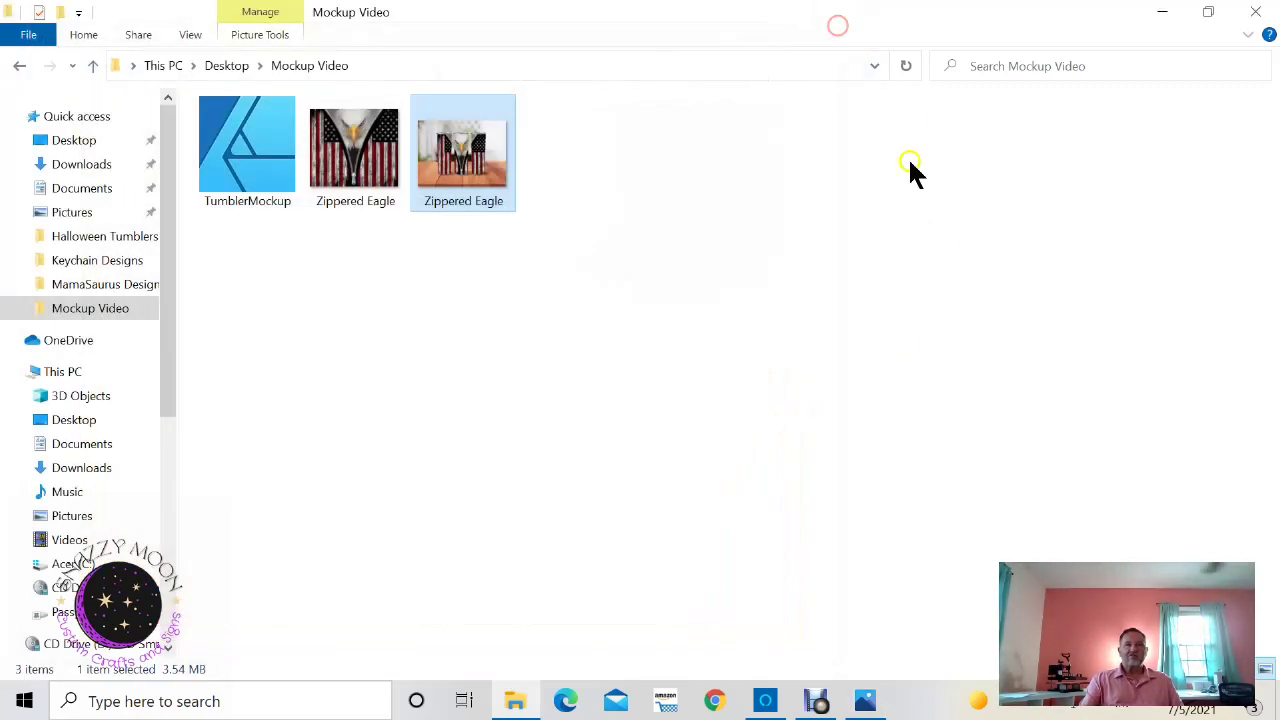